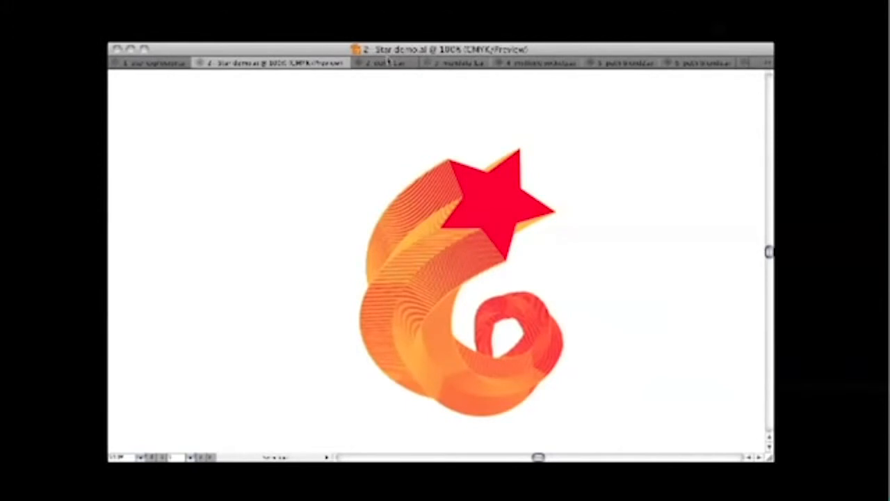
Step: Reposition the blank document's window and enlarge it for the demonstration
left_click(386, 62)
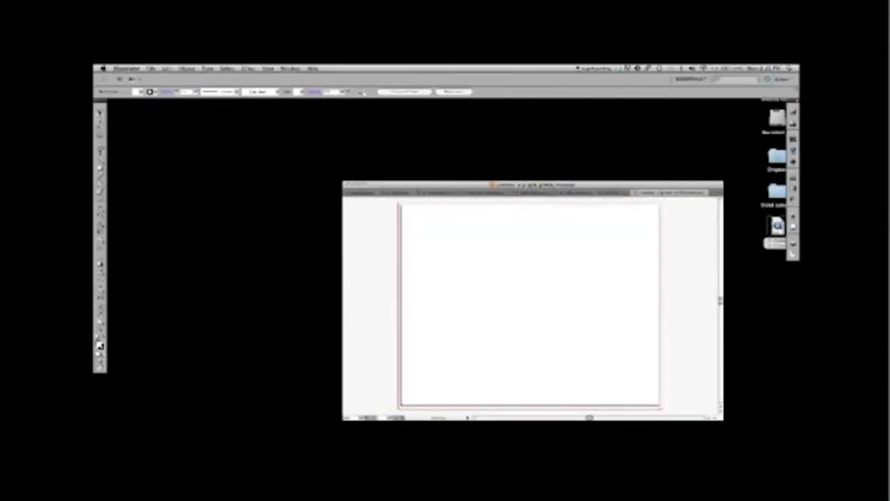
left_click_drag(531, 184, 390, 130)
left_click_drag(573, 363, 631, 429)
Step: Draw a small five-pointed star near the artboard's center and give it an orange fill with no stroke
left_click_drag(98, 177, 148, 198)
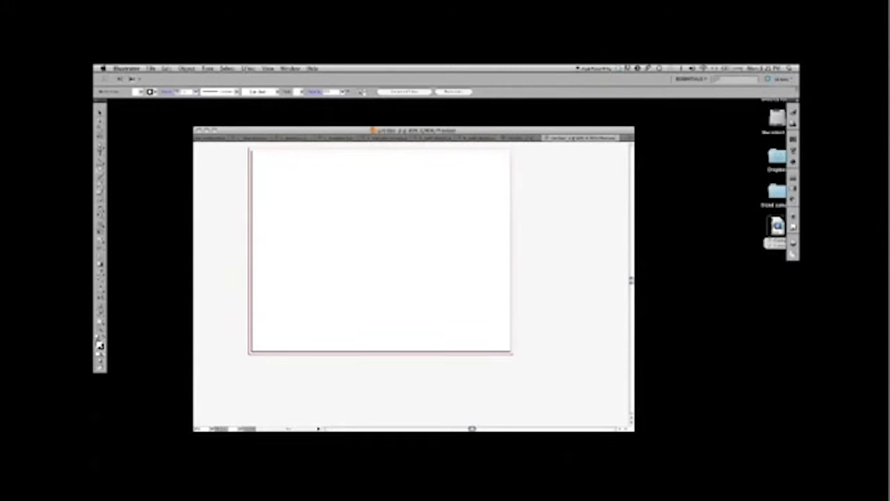
left_click_drag(387, 269, 396, 278)
left_click(792, 138)
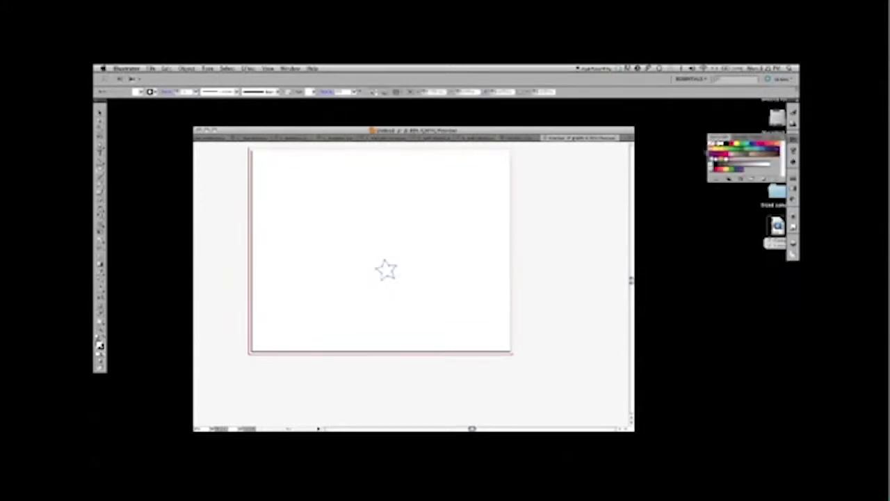
left_click_drag(642, 158, 574, 161)
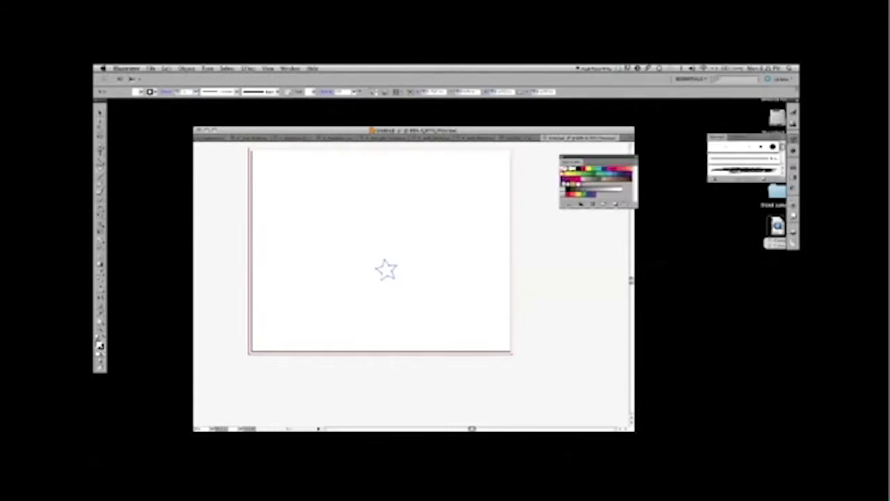
left_click(563, 174)
left_click(102, 346)
left_click(103, 354)
left_click(98, 343)
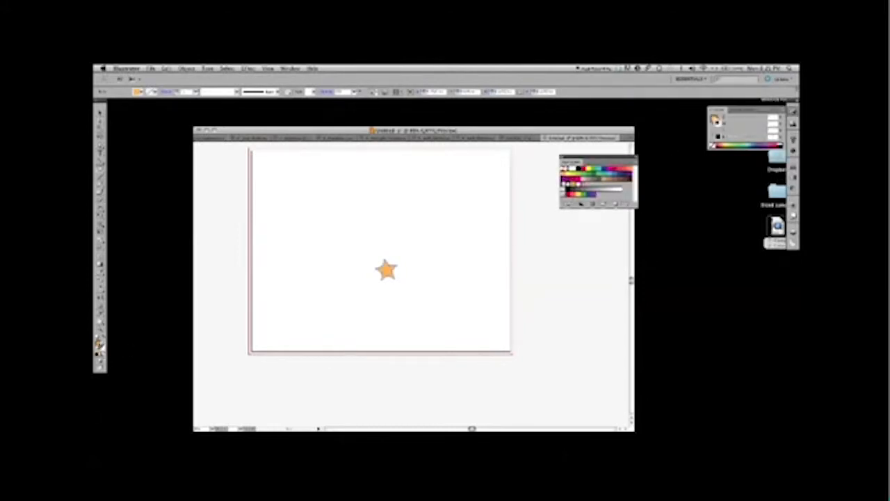
Step: Place an enlarged copy of the orange star above the original and fill the copy with red
left_click(99, 112)
left_click(387, 263)
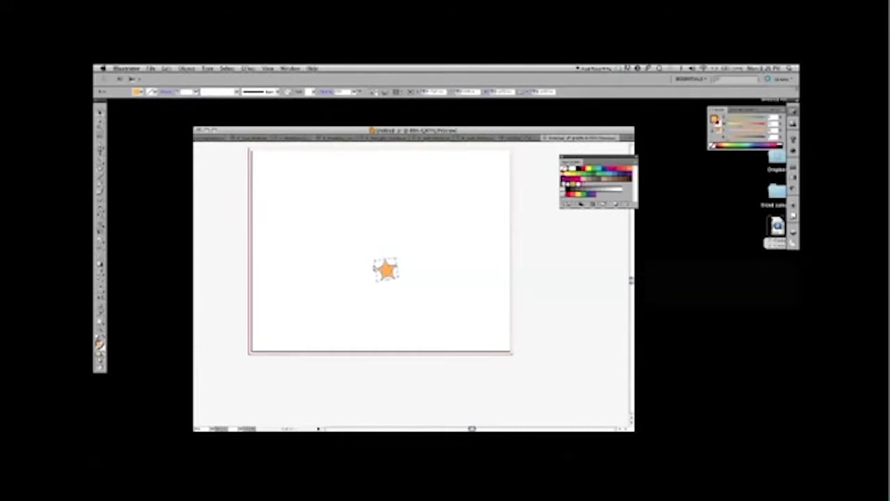
left_click_drag(388, 268, 356, 200)
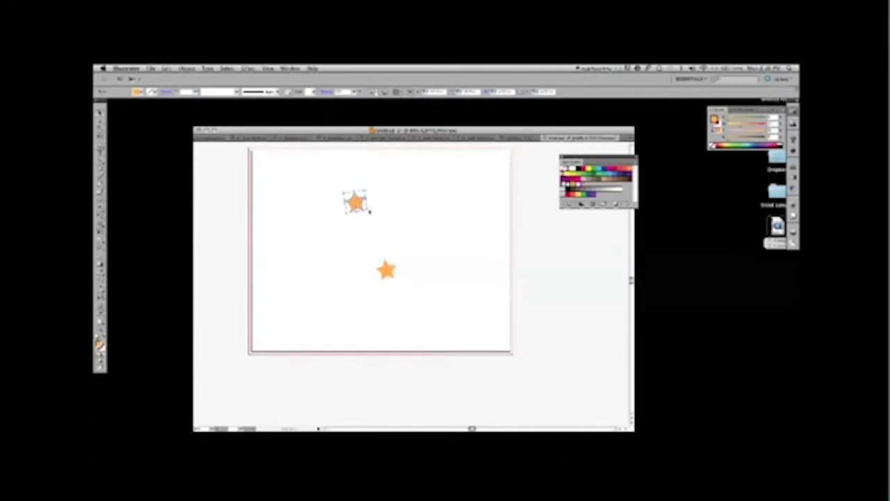
mouse_move(367, 211)
left_mouse_down()
mouse_move(401, 230)
mouse_move(372, 210)
left_mouse_up()
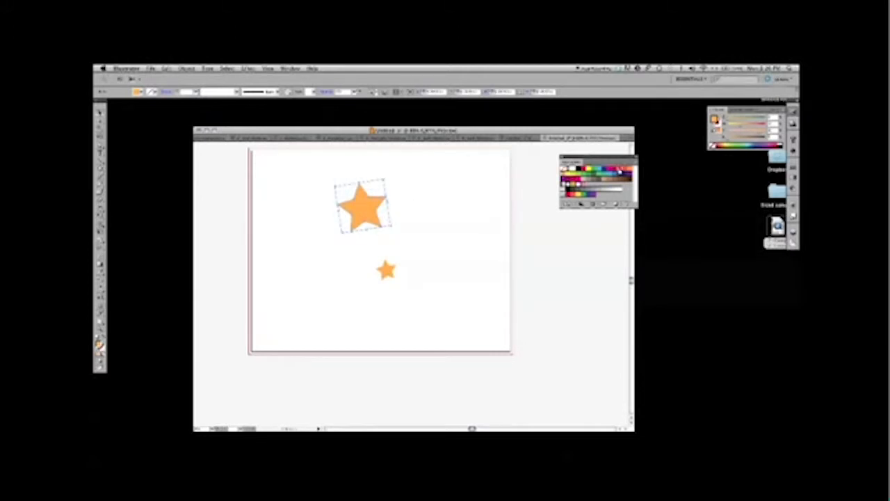
left_click(612, 178)
left_click(517, 272)
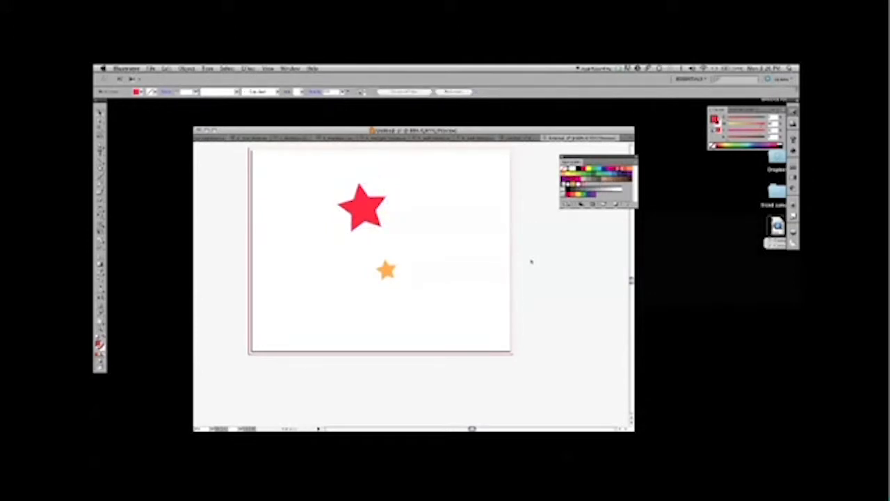
Step: Make a blend between the large red star and the small orange star
left_click_drag(326, 185, 426, 306)
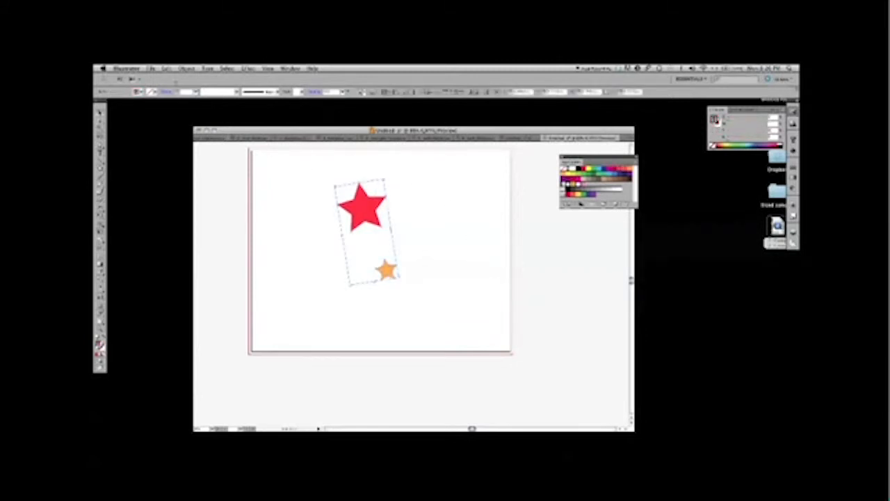
left_click(188, 69)
mouse_move(206, 214)
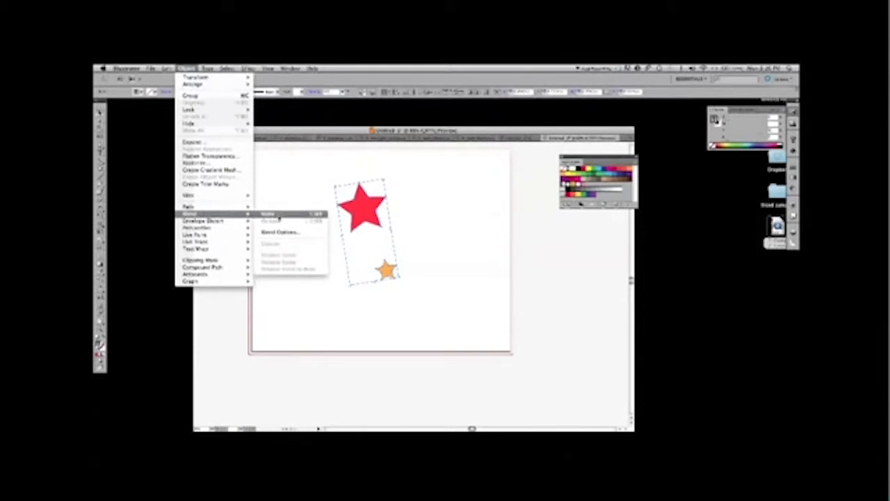
left_click(279, 216)
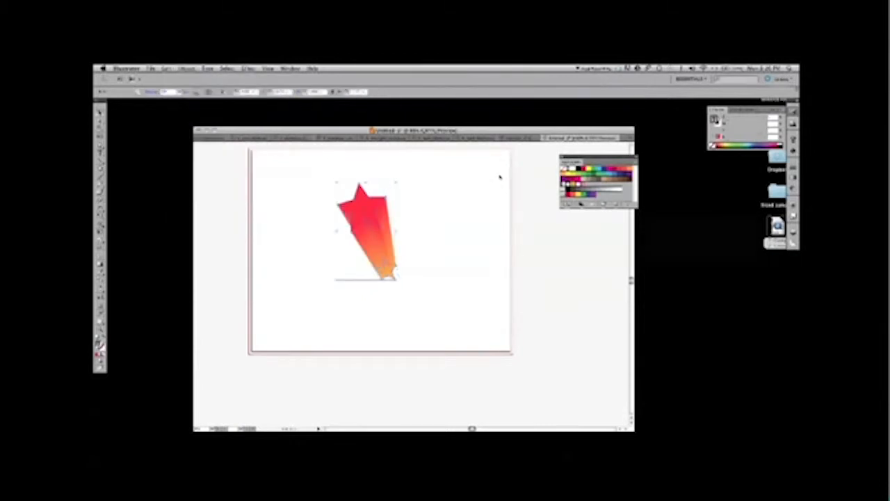
left_click(483, 205)
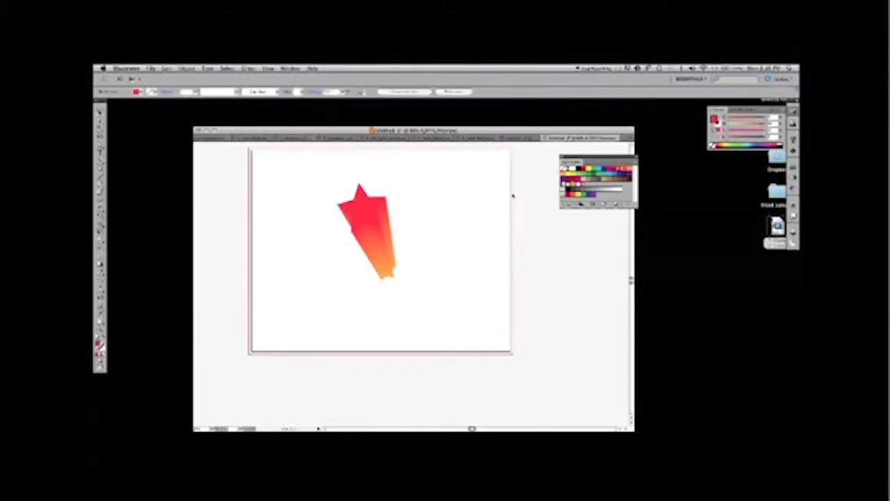
Step: Set the star blend's spacing to Specified Steps with 17 steps, with the preview on
left_click_drag(326, 188, 439, 309)
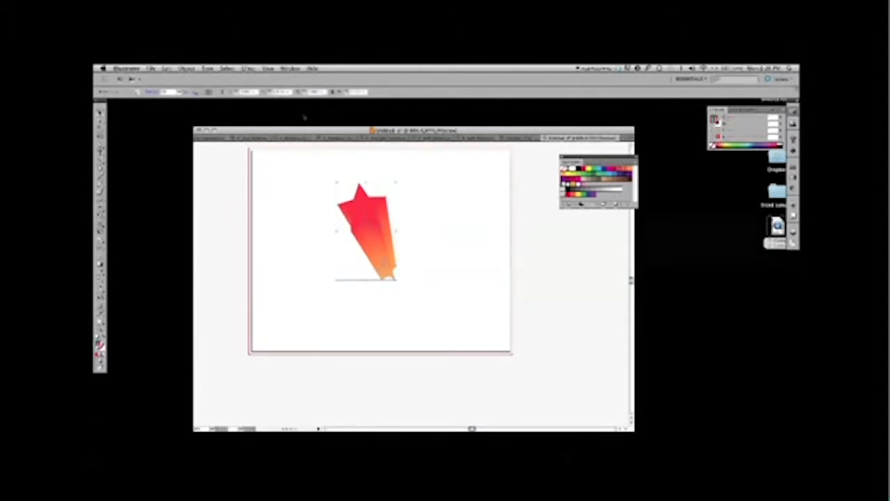
left_click(189, 70)
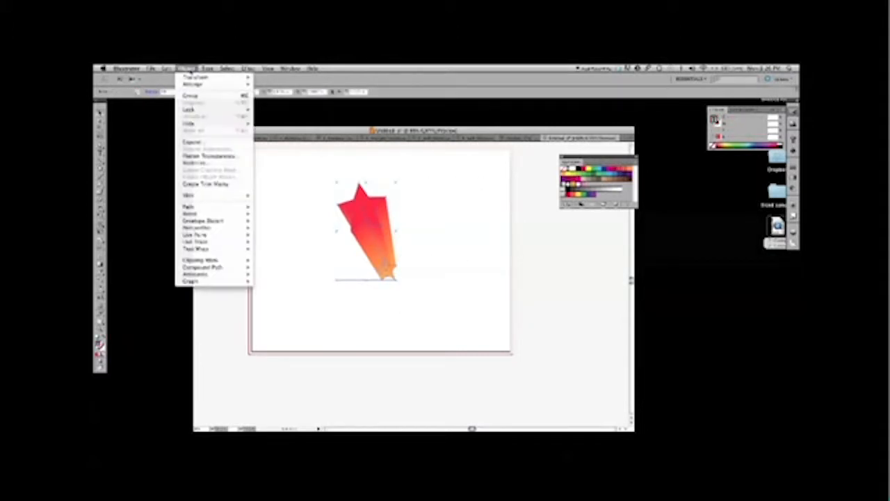
mouse_move(204, 215)
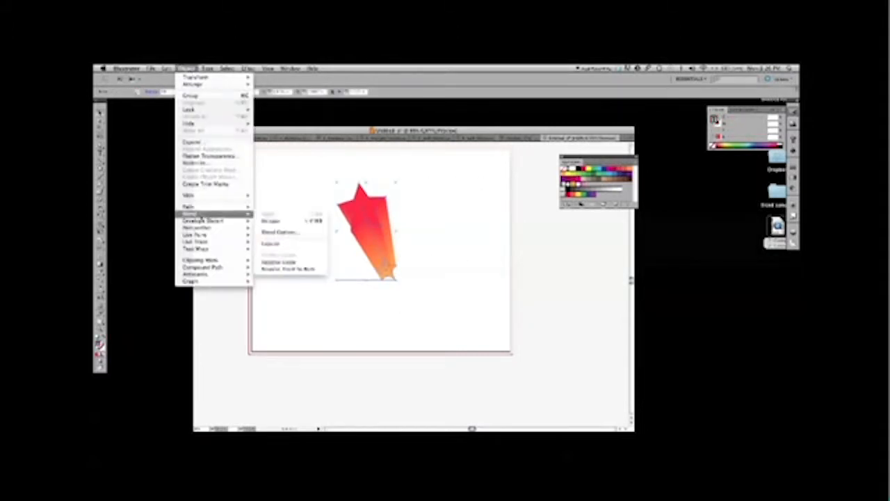
left_click(285, 232)
left_click_drag(473, 202, 598, 273)
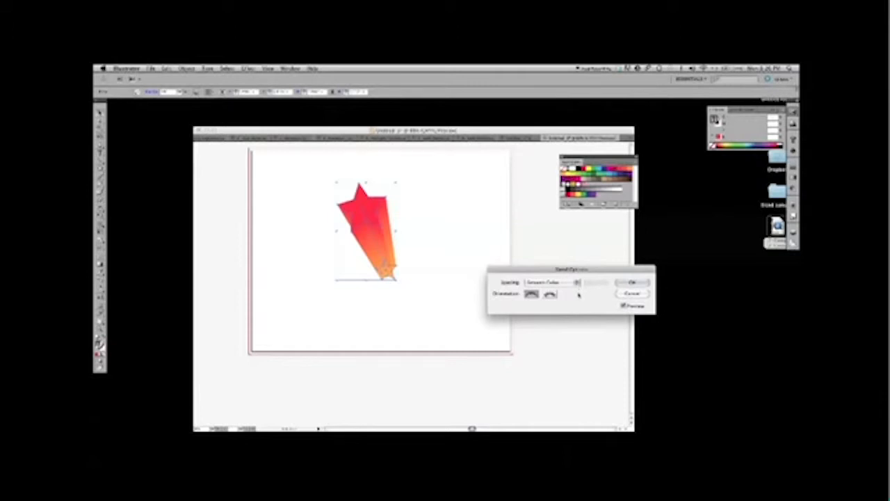
left_click(577, 283)
left_click(548, 289)
left_click_drag(596, 283, 584, 283)
type("17")
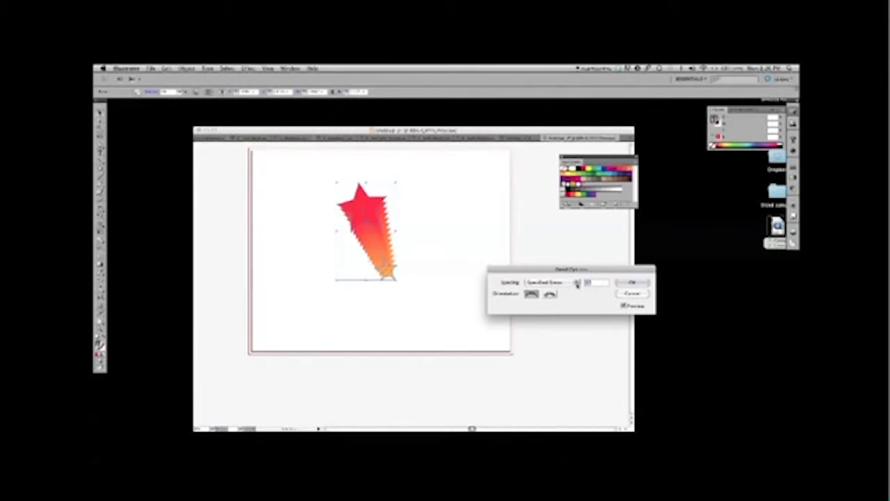
Step: Try the Specified Distance spacing for the star blend with a wider distance between the steps
left_click(577, 283)
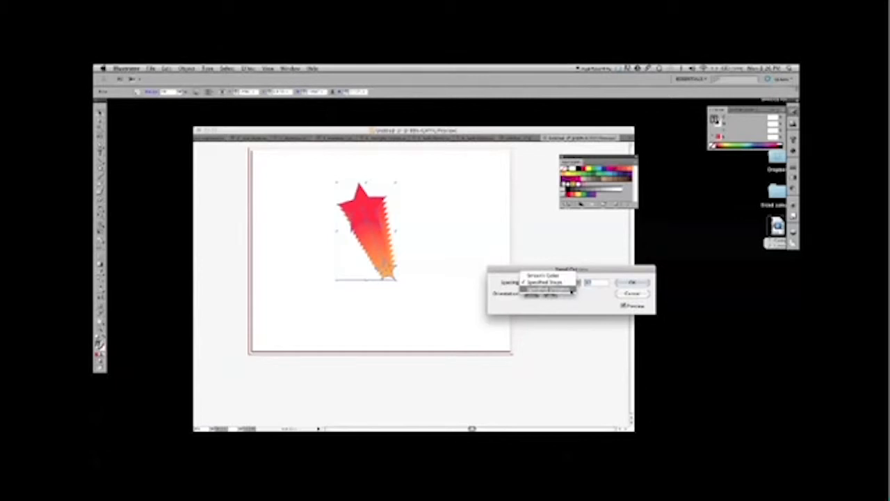
left_click(571, 289)
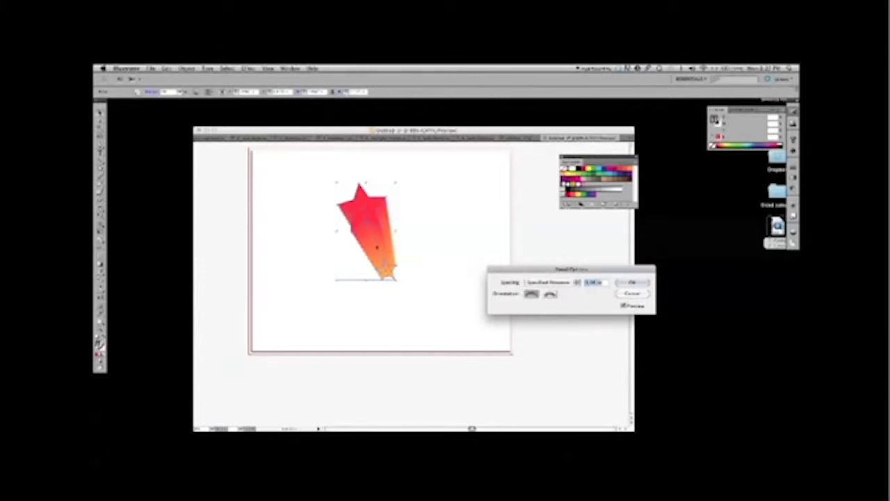
left_click(595, 283)
type("70")
key("Tab")
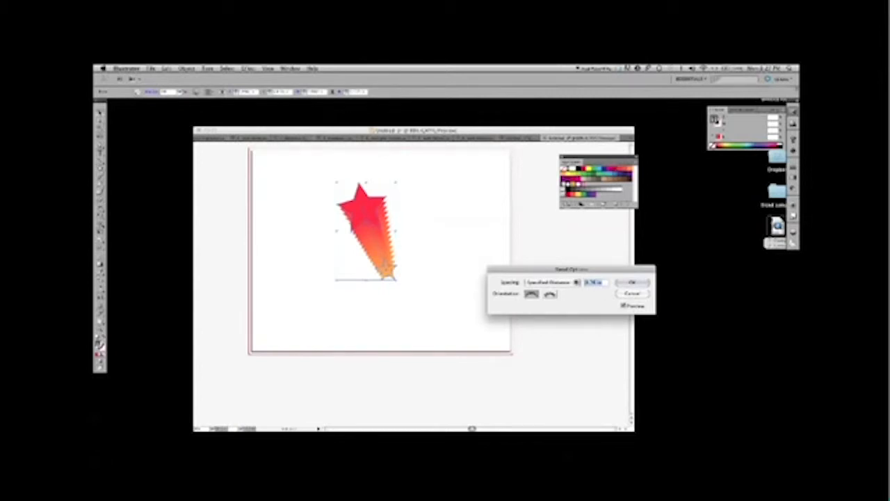
Step: Set the star blend's spacing back to Smooth Color and accept the blend options
left_click(576, 282)
left_click(563, 268)
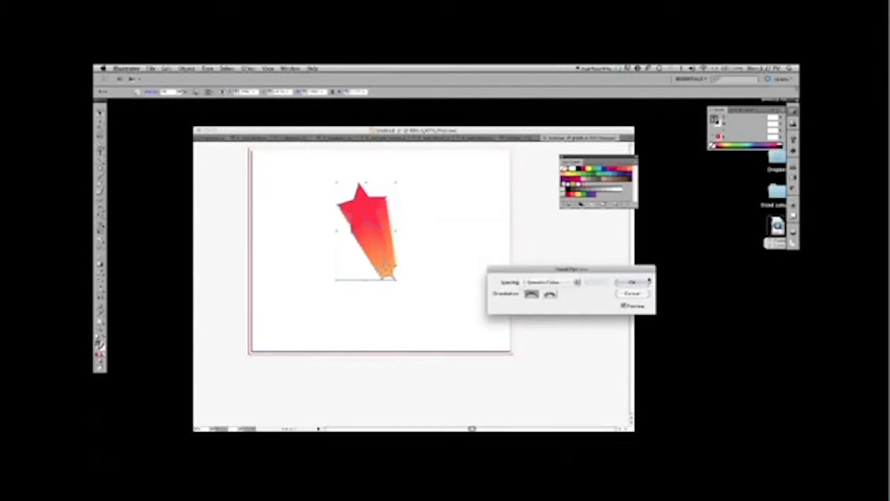
left_click(632, 283)
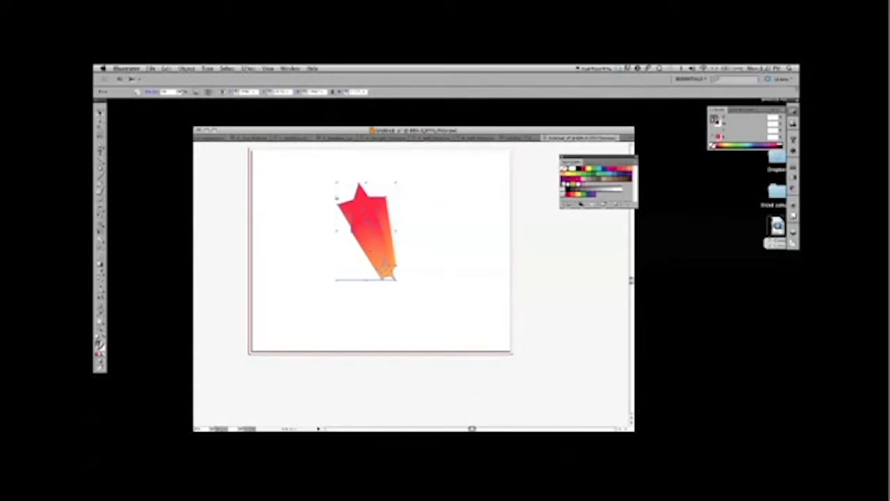
Step: Add an anchor point in the middle of the blend's spine and bend the spine into a curve
left_click(99, 148)
left_click(376, 246)
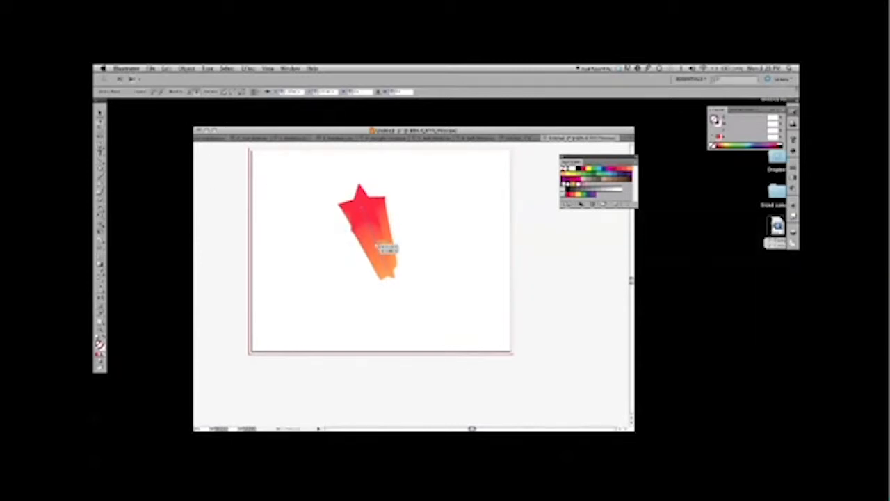
left_click_drag(379, 245, 350, 242)
left_click_drag(362, 272, 364, 283)
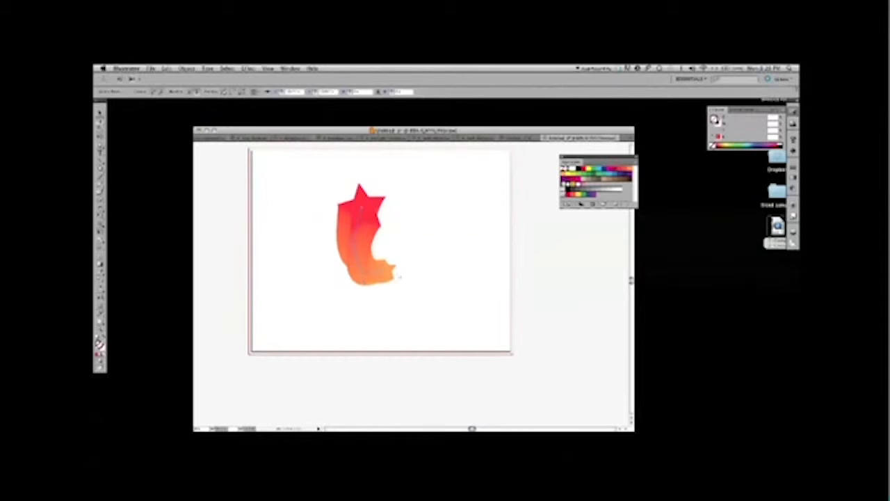
Step: Scale down the small orange star at the end of the blend
left_click(389, 271)
left_click(100, 113)
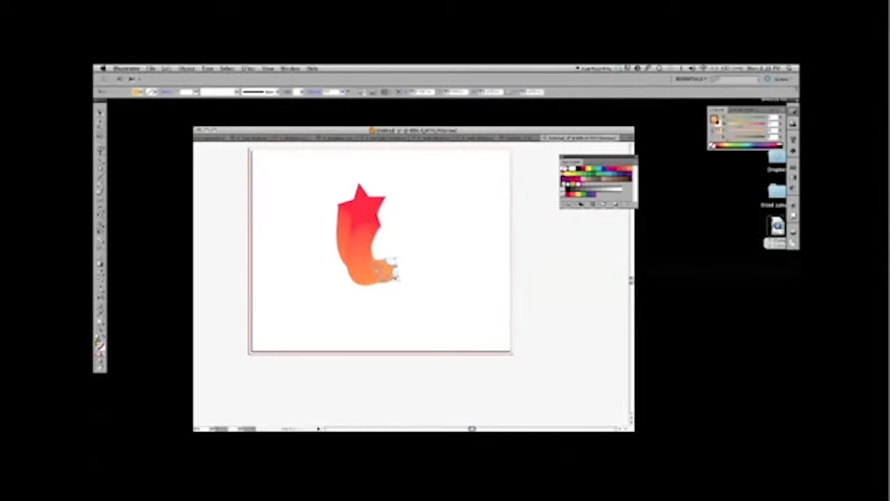
mouse_move(399, 279)
left_mouse_down()
mouse_move(386, 261)
mouse_move(391, 269)
left_mouse_up()
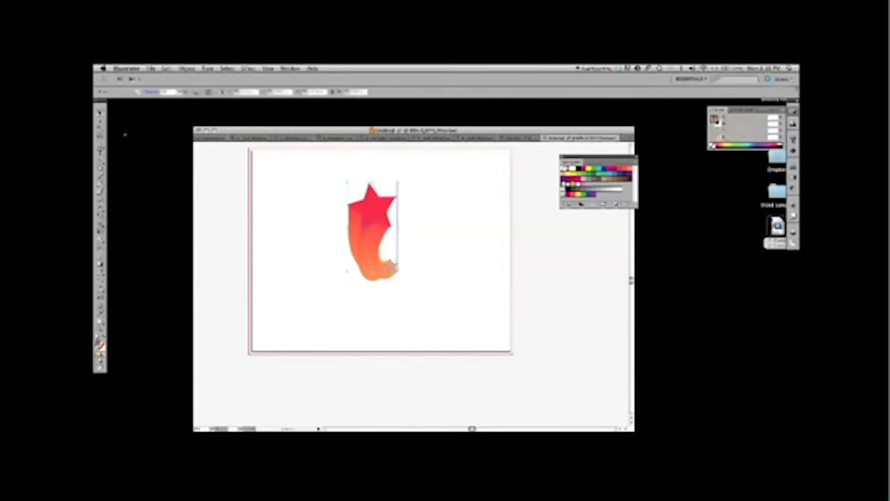
Step: Move the whole star blend slightly down and to the right on the artboard
left_click(99, 121)
left_click(405, 257)
left_click(391, 269)
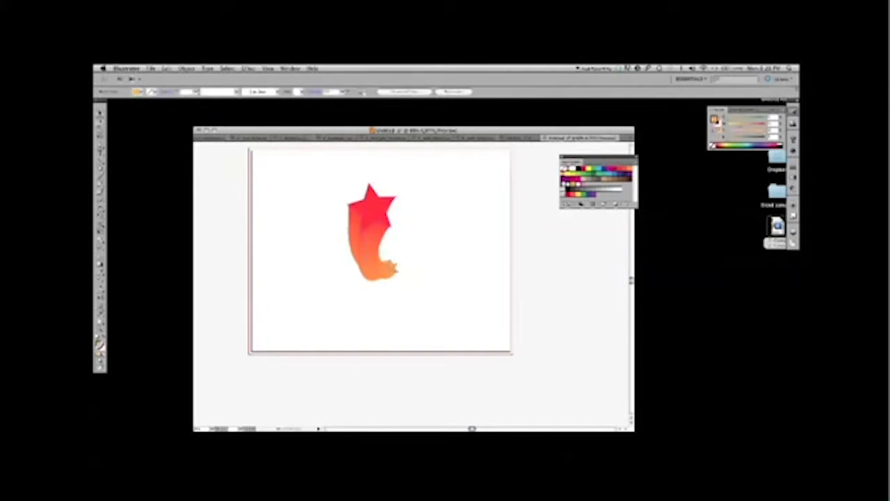
left_click(394, 269)
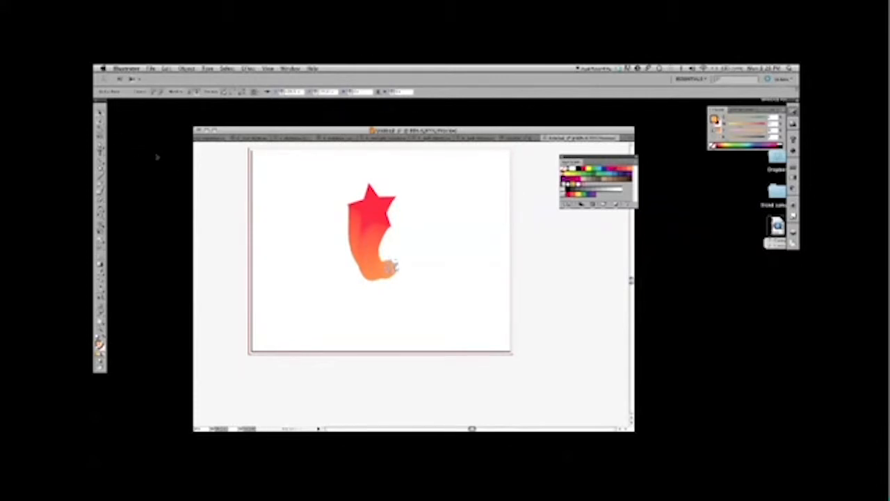
left_click_drag(393, 267, 396, 274)
left_click(415, 282)
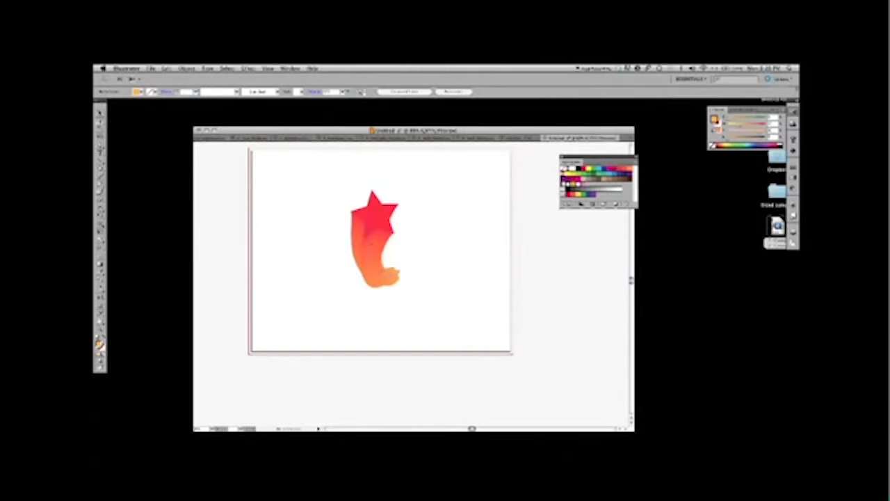
Step: Move the small orange end star up and to the right to lengthen the blend's tail
left_click_drag(330, 184, 453, 311)
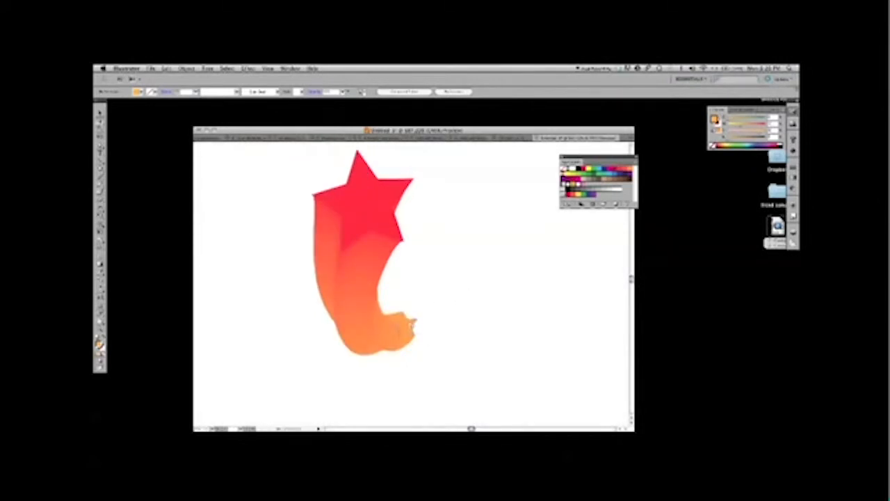
left_click(410, 325)
left_click_drag(410, 326, 428, 308)
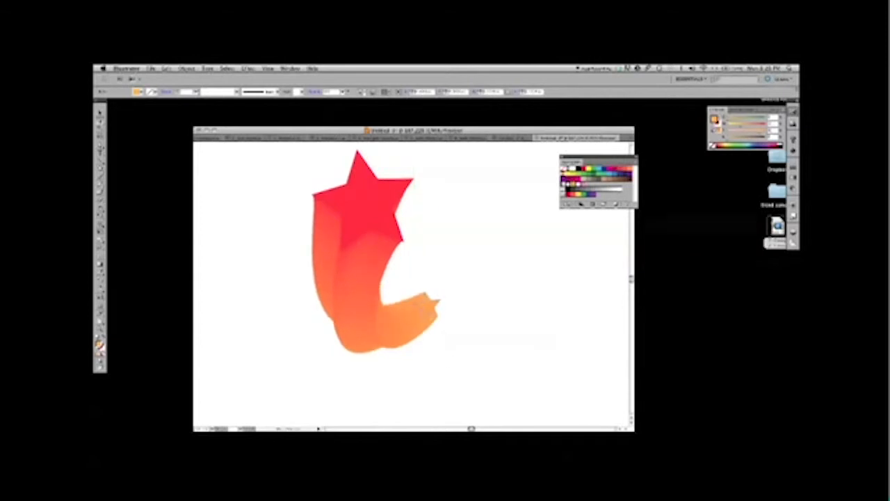
Step: Add another anchor point on the lower part of the blend's spine and reshape it into a wider, rounder curve
left_click(380, 329)
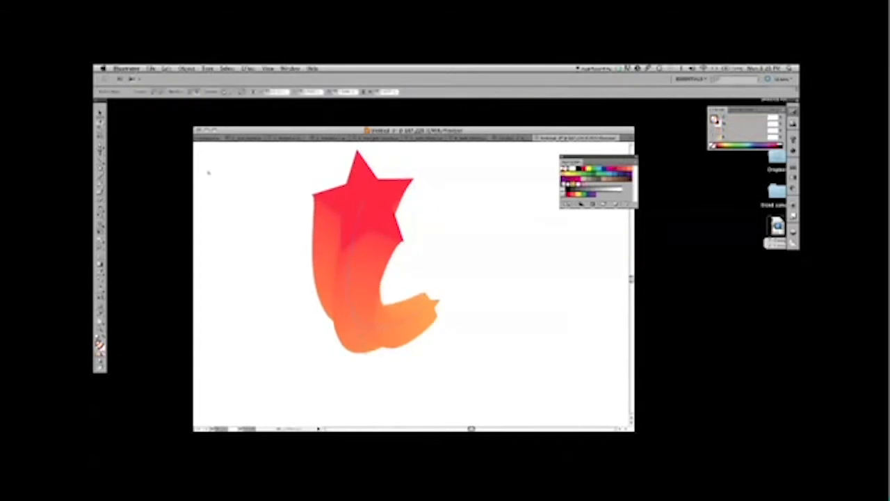
left_click(100, 147)
left_click(393, 326)
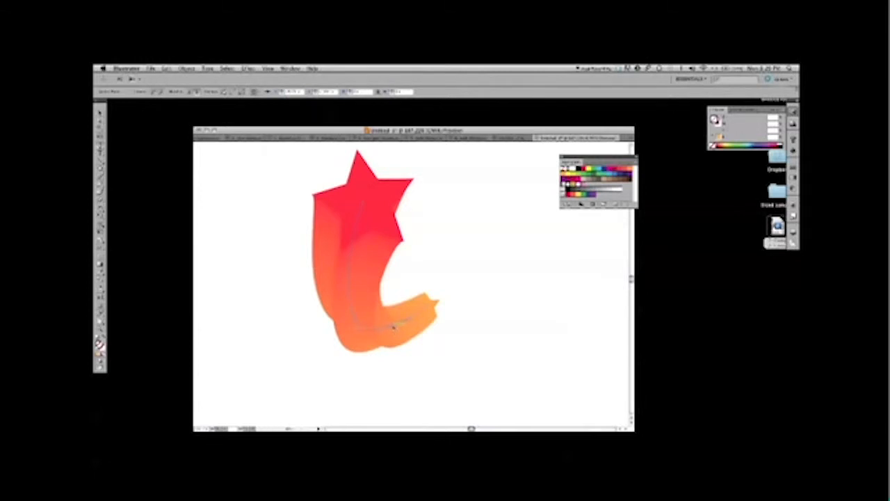
left_click_drag(401, 345, 404, 349)
left_click_drag(354, 310, 310, 304)
left_click_drag(306, 274, 310, 271)
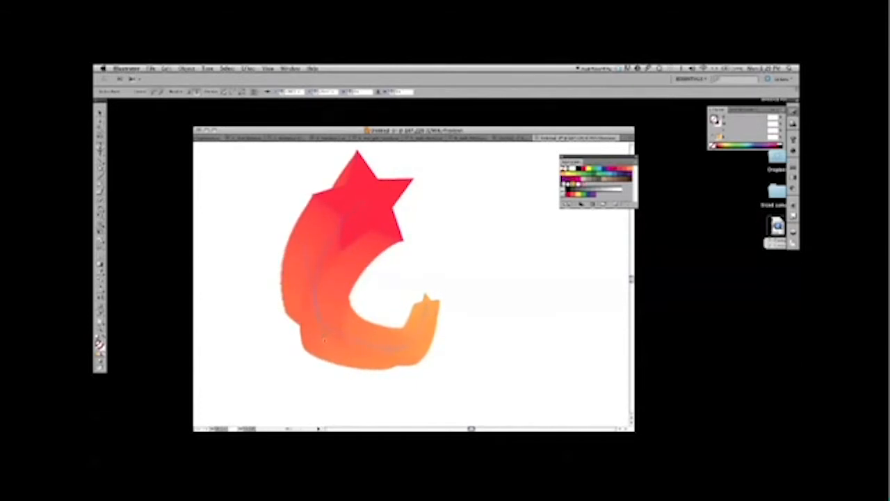
Step: Smooth the lower curve of the blend's spine and move the small orange star left to curl the tail inward
left_click_drag(328, 342, 321, 342)
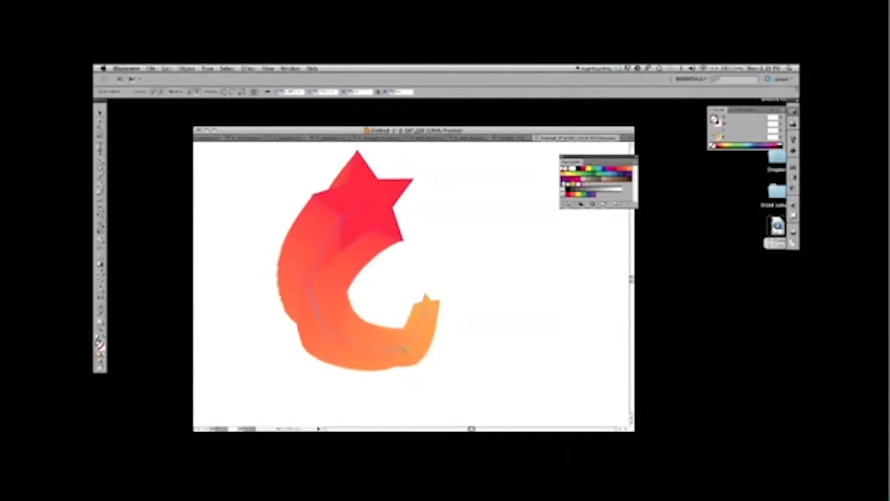
left_click_drag(394, 350, 403, 348)
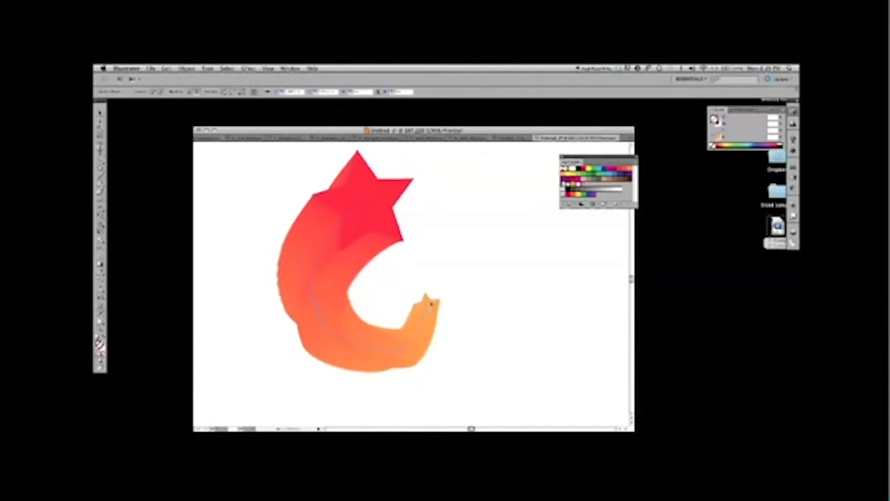
left_click_drag(431, 305, 402, 304)
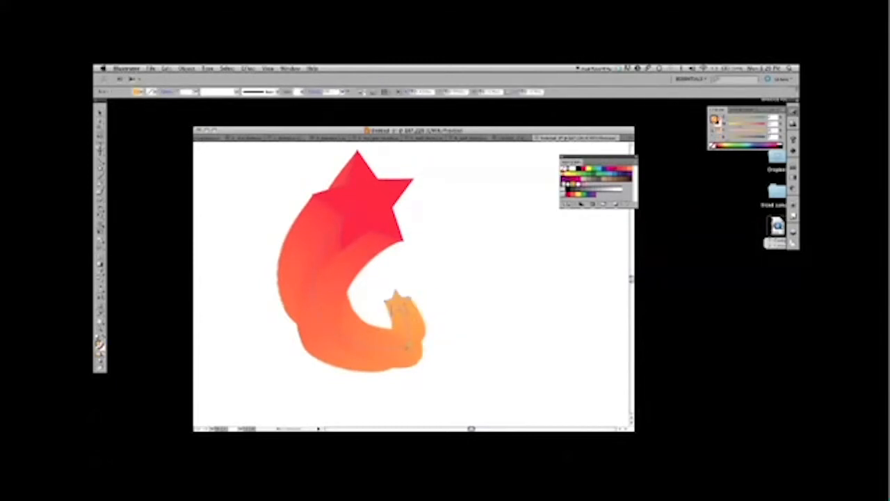
Step: Reshape the blend's spine in outline view into a wider, rounder curve and return to the colored preview
left_click(407, 347)
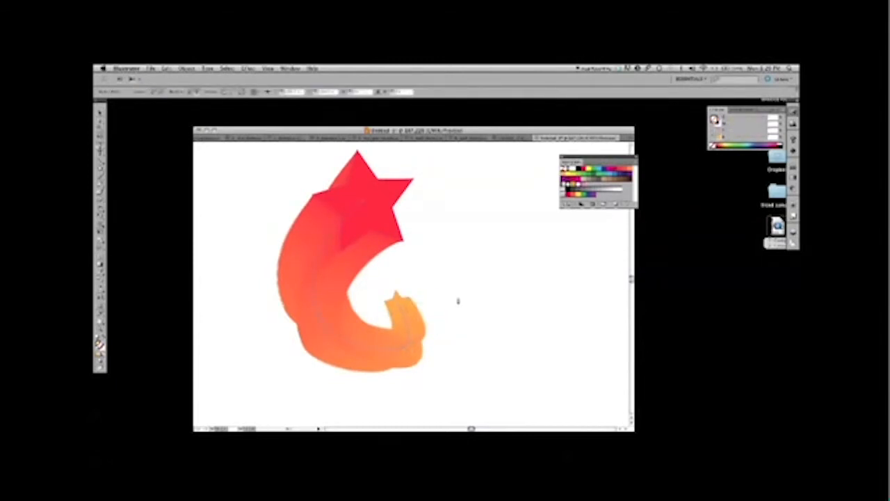
left_click(454, 303)
key("ctrl+z")
key("ctrl+y")
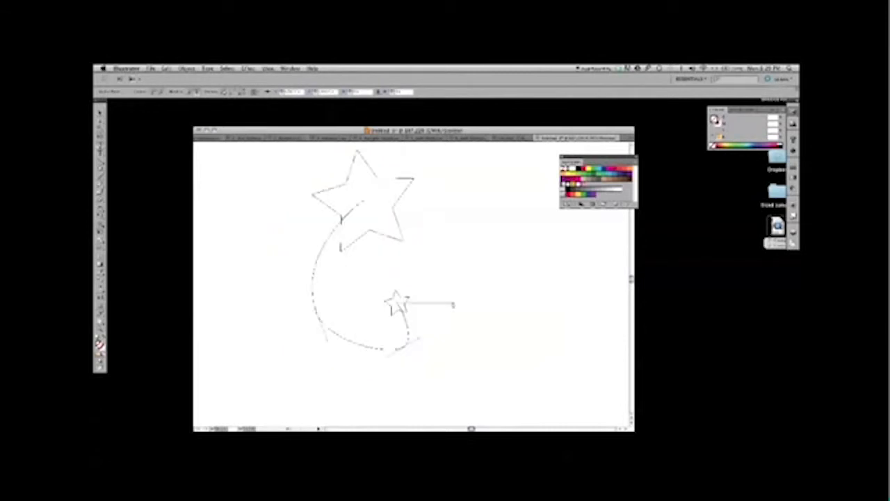
left_click(100, 121)
left_click(317, 314)
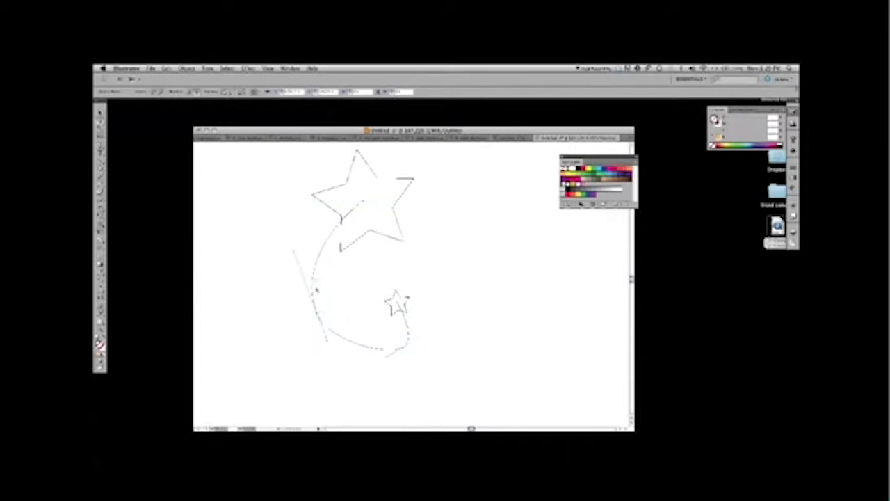
left_click_drag(317, 315, 324, 369)
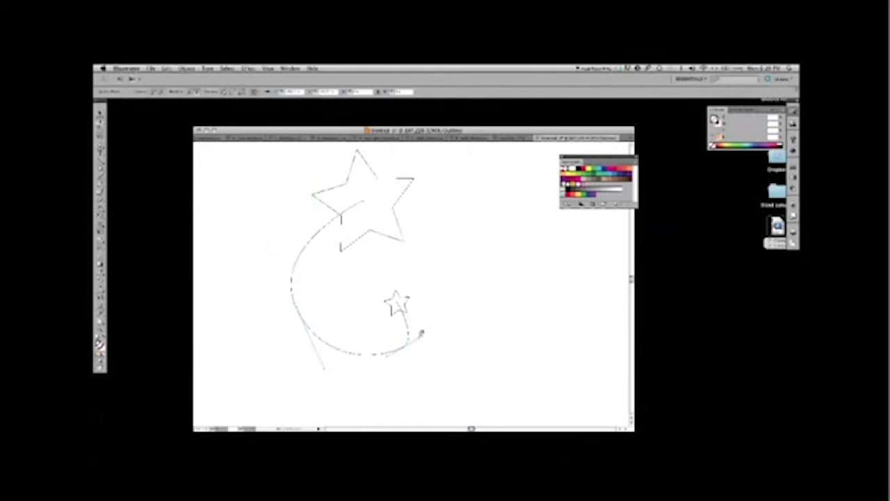
left_click(421, 329)
left_click(408, 346)
left_click_drag(420, 338, 425, 320)
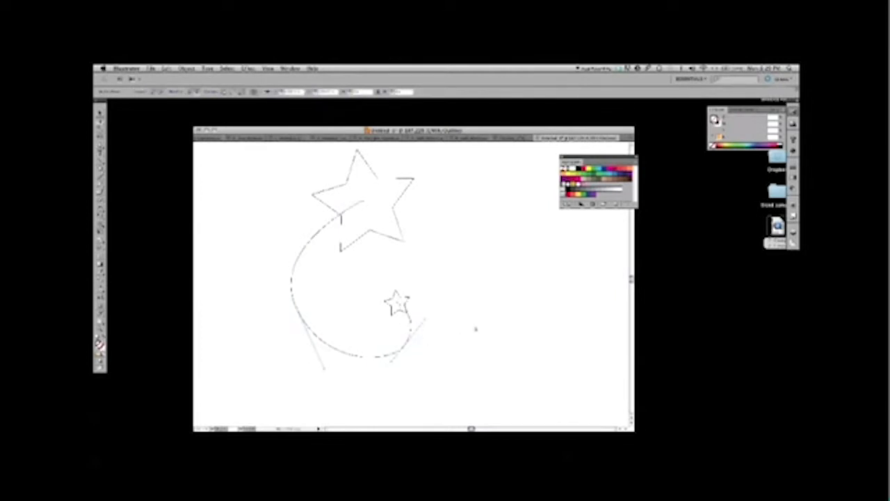
key("ctrl+y")
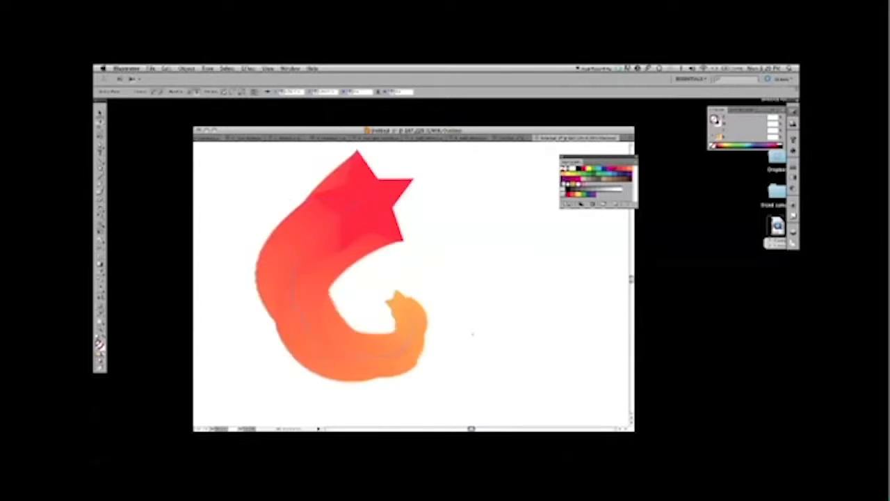
left_click(495, 334)
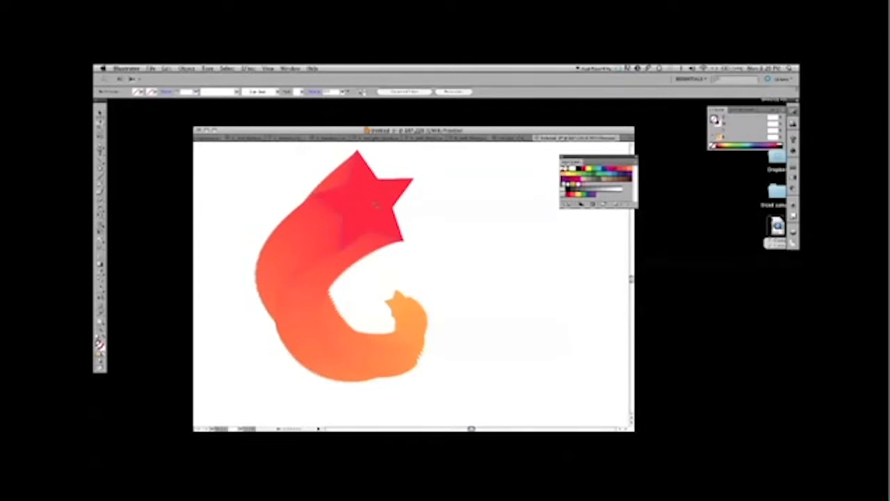
Step: Apply a light orange stroke to the large red star of the blend
left_click(383, 219)
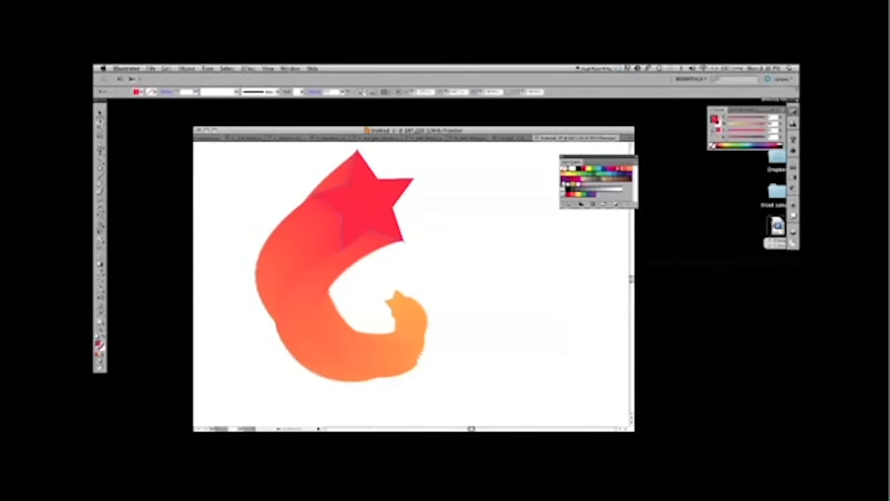
left_click(101, 346)
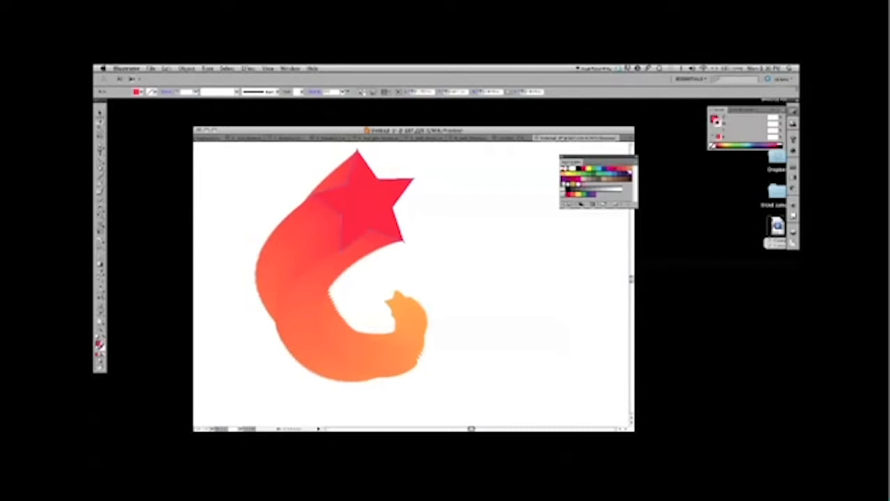
left_click(628, 169)
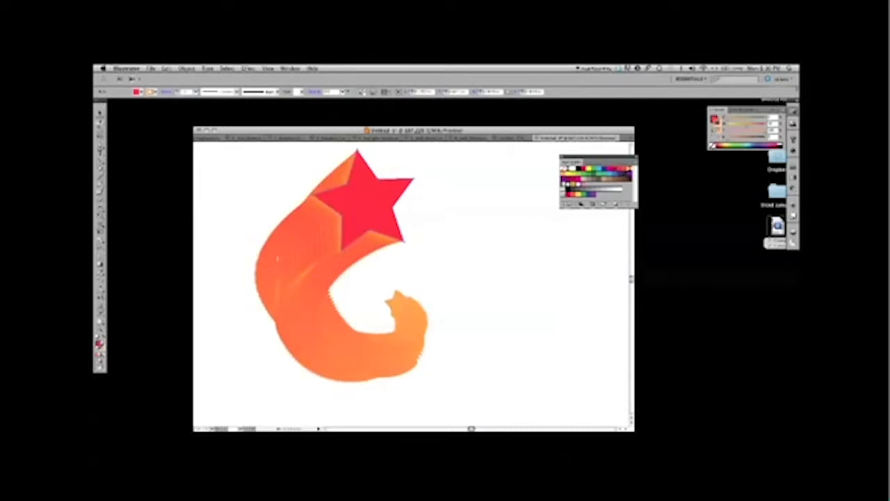
Step: Apply a dark pink-red stroke to the small orange star at the end of the blend
left_click(394, 306)
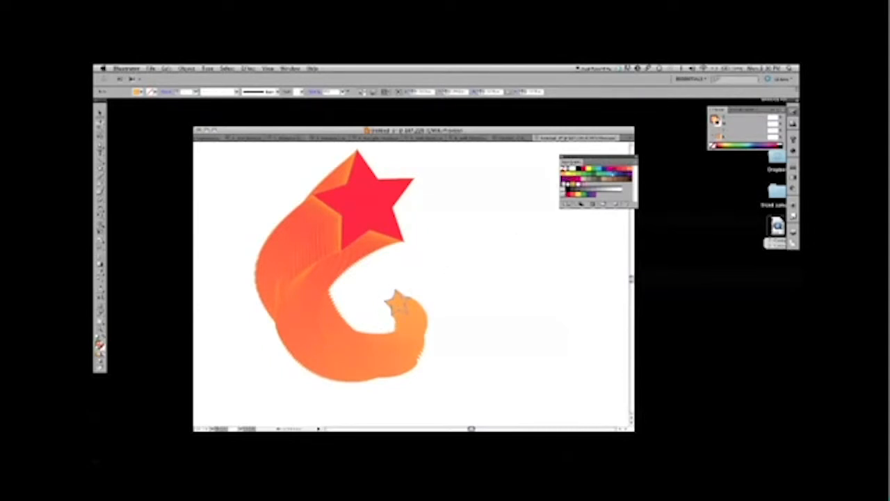
left_click(615, 171)
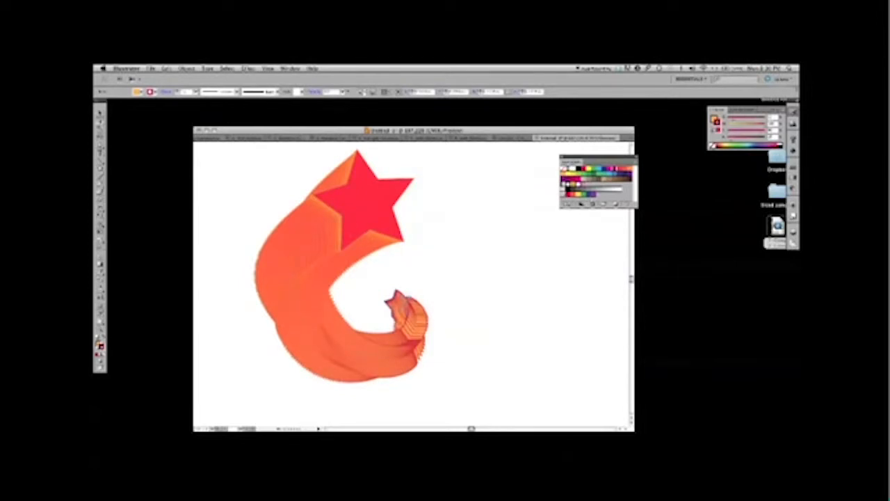
left_click(511, 284)
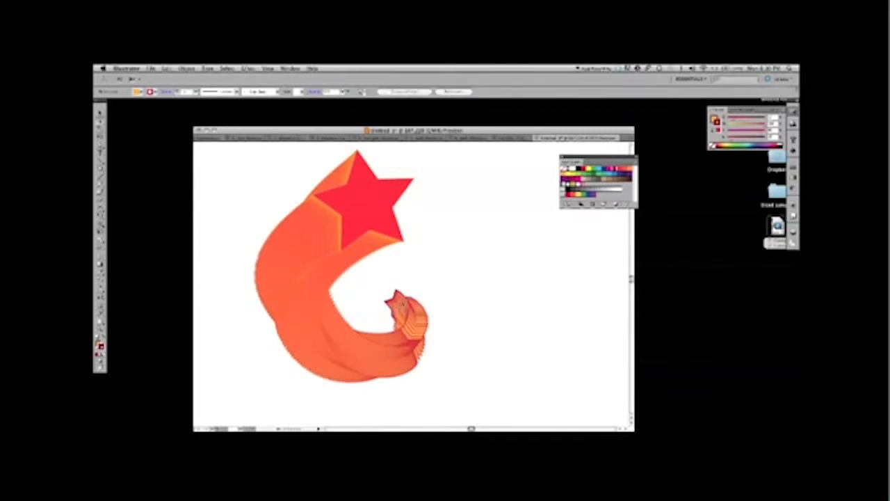
left_click(399, 302)
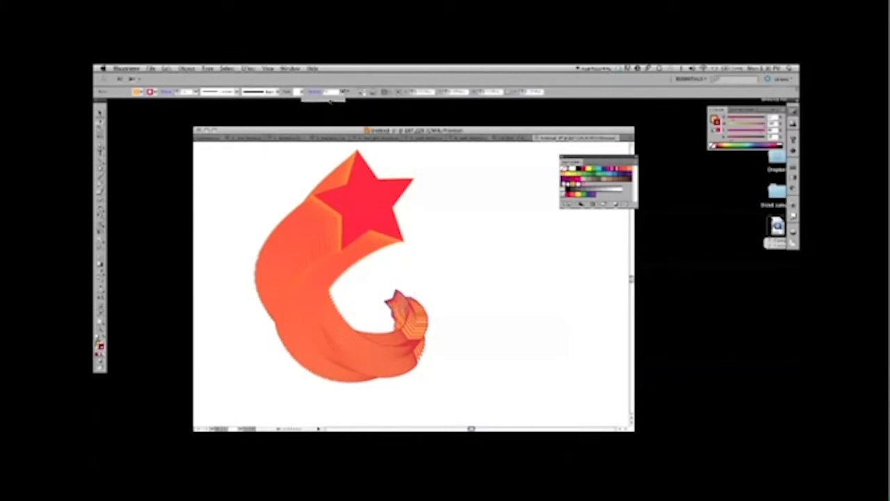
left_click(327, 99)
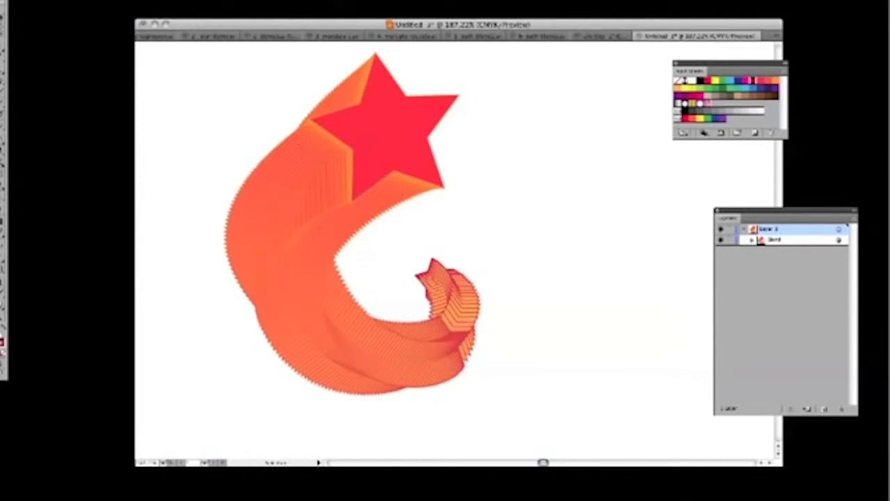
Step: Place the tool palette beside the artwork and rotate the large red star slightly counterclockwise to twist the blend
left_click(2, 15)
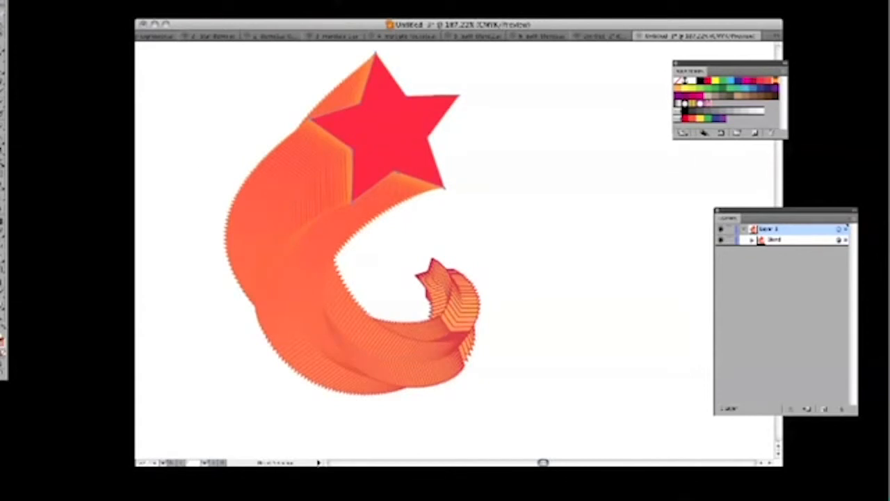
left_click_drag(2, 1, 171, 64)
left_click(165, 83)
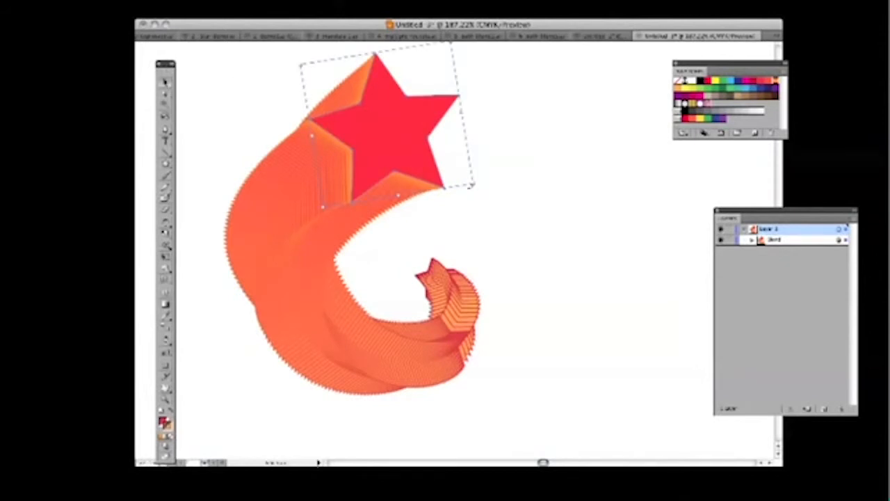
left_click_drag(480, 194, 509, 168)
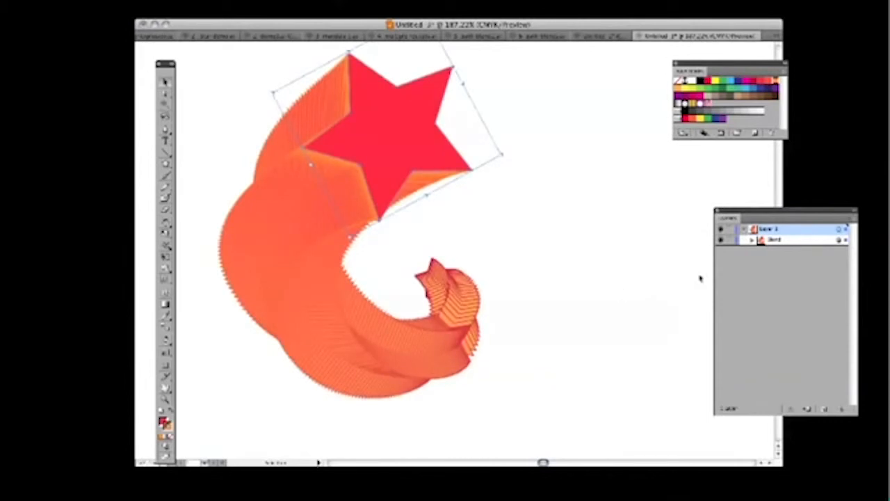
Step: Expand the blend's layer contents, move the small orange star's path above the large red star's path, and move it back below
left_click_drag(749, 212, 663, 163)
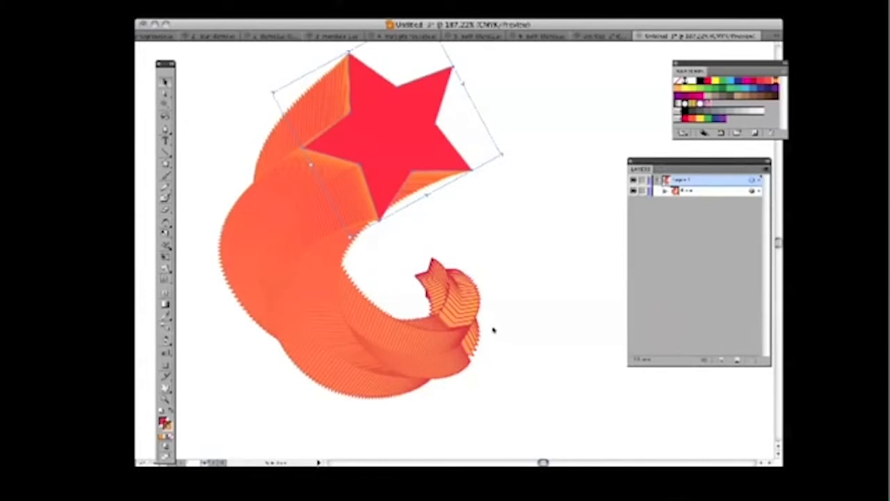
left_click(665, 191)
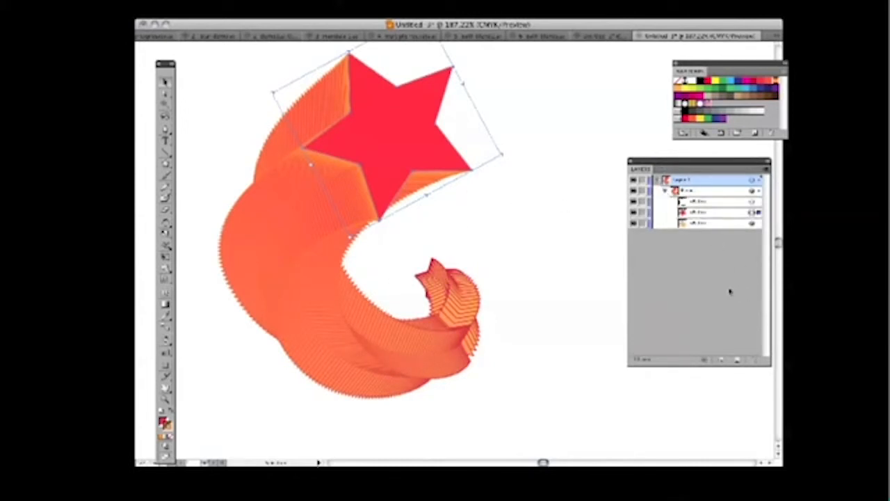
left_click(707, 227)
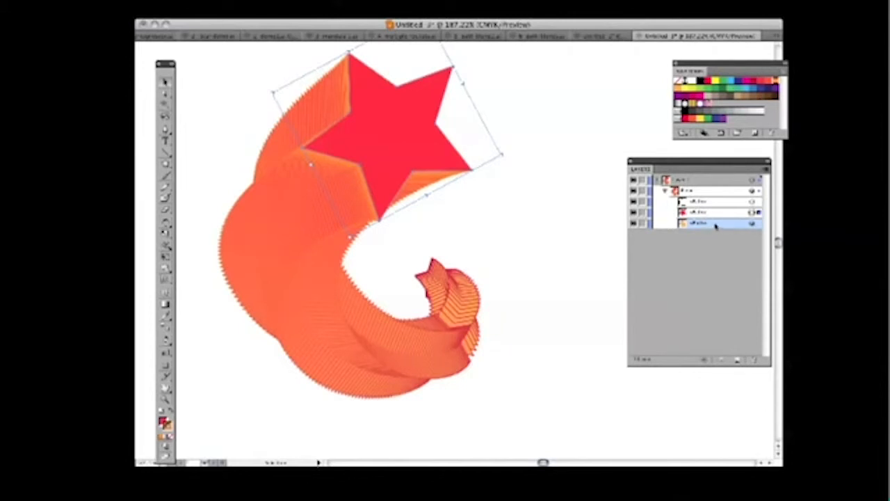
left_click_drag(716, 223, 710, 212)
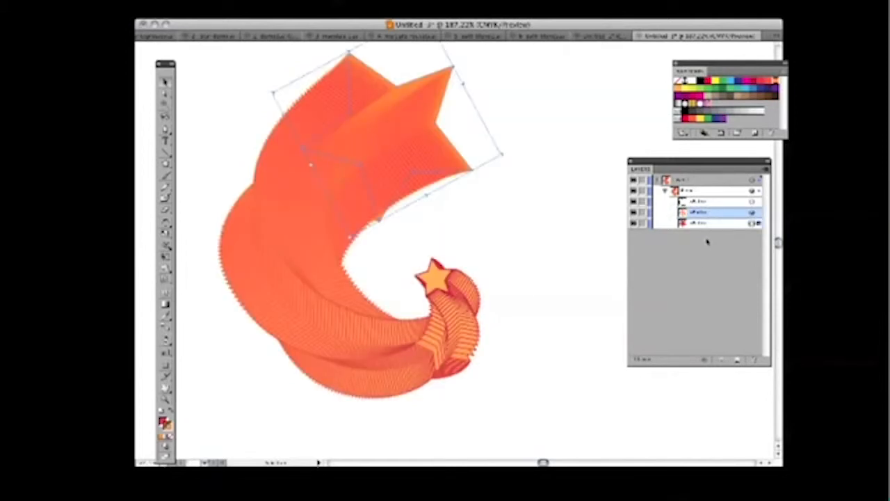
left_click(583, 273)
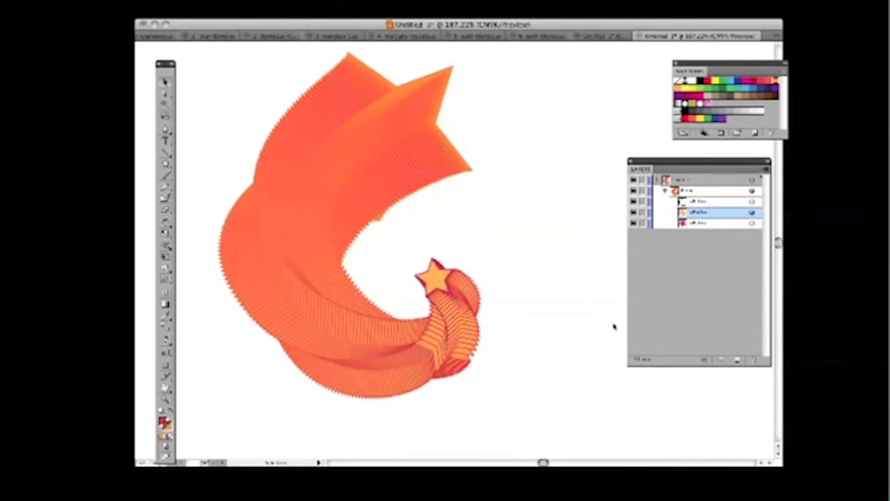
left_click_drag(711, 216, 714, 231)
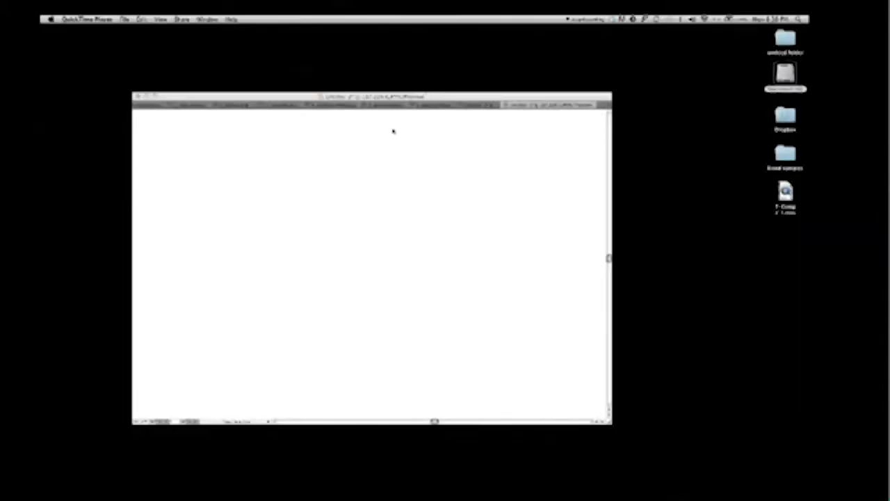
Step: Switch to the blank Illustrator document, draw a wide, flat red ellipse and give it a dark purple stroke
left_click(407, 110)
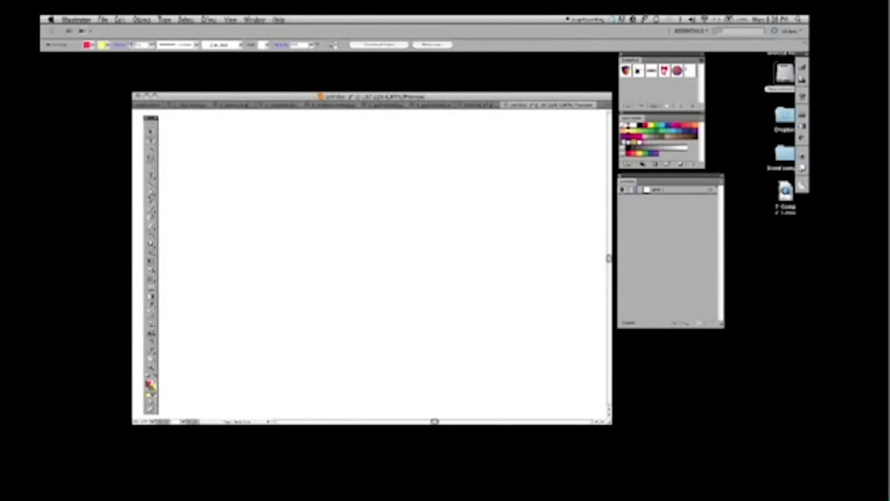
left_click_drag(154, 194, 181, 212)
left_click_drag(282, 263, 328, 276)
left_click_drag(363, 285, 384, 291)
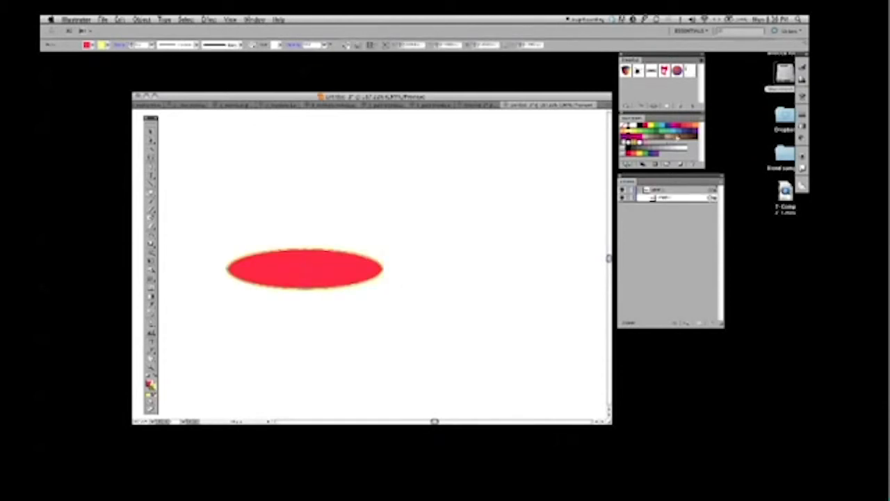
left_click(694, 132)
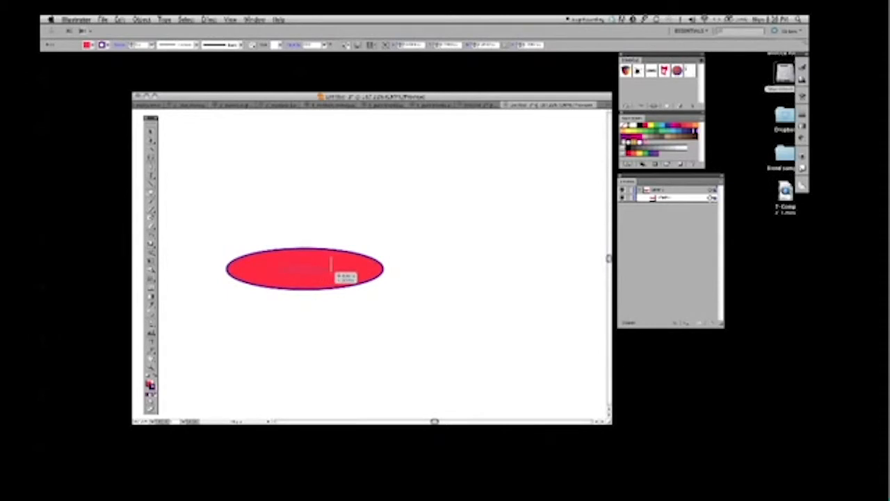
Step: Draw a smaller concentric ellipse inside the red one and combine both into a compound path to form a ring
left_click_drag(335, 273, 344, 278)
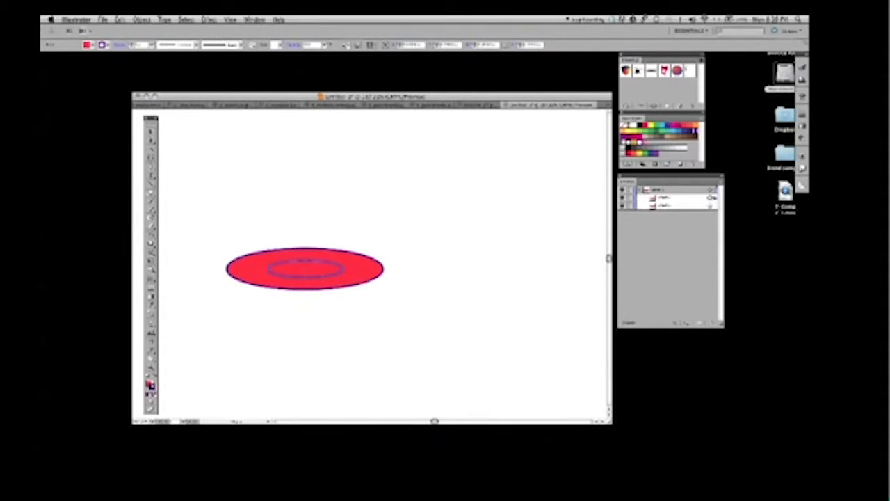
key("v")
left_click_drag(278, 227, 334, 322)
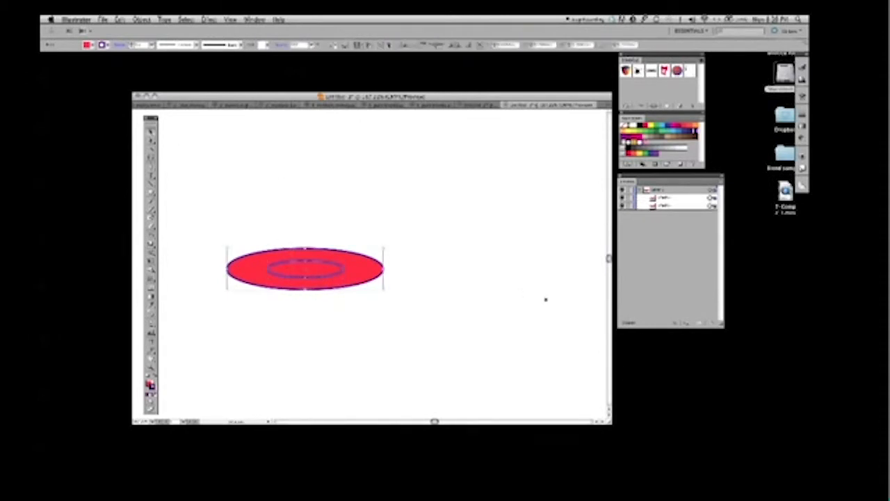
left_click(143, 19)
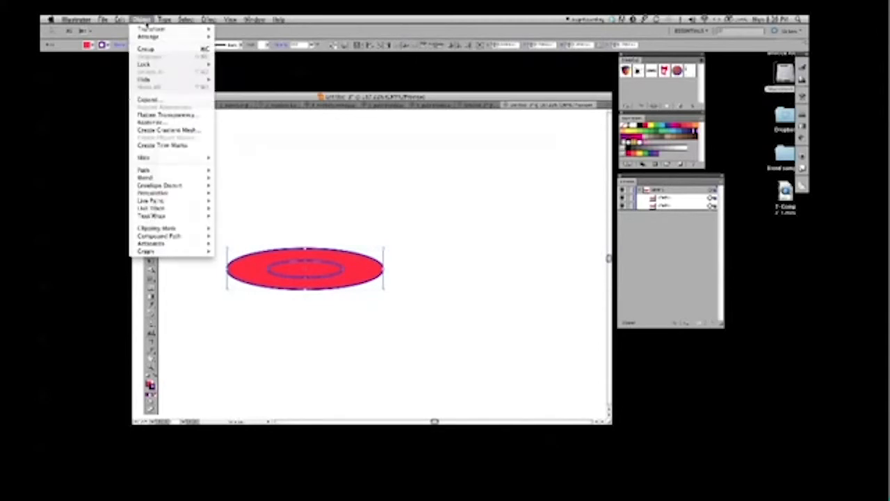
mouse_move(166, 237)
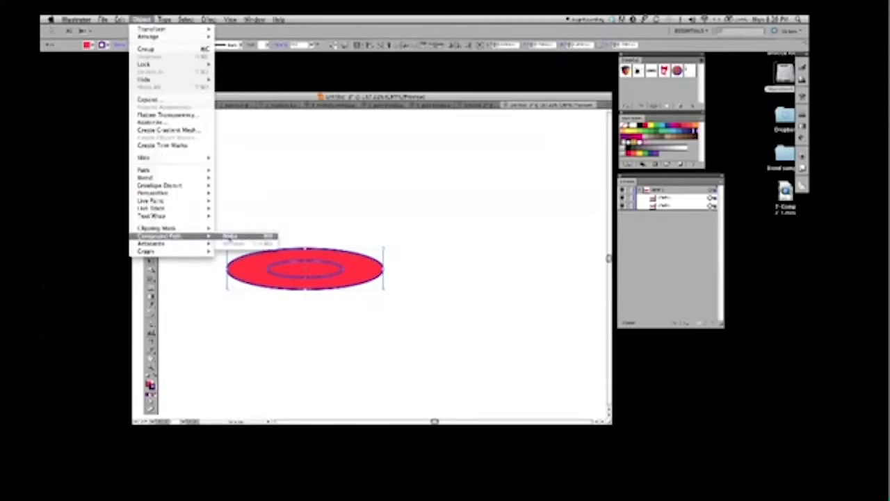
left_click(230, 236)
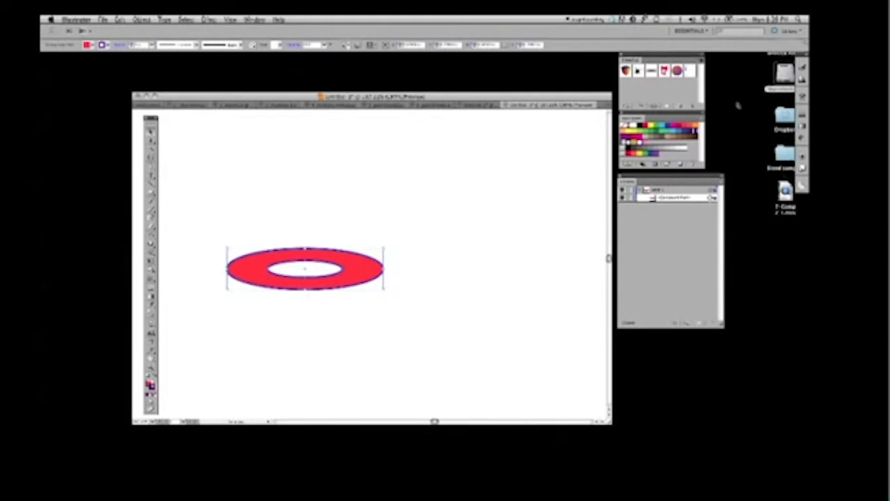
Step: Fill the flat red ring with a linear light-blue-to-purple gradient and remove its stroke
left_click(803, 125)
left_click(742, 148)
mouse_move(742, 113)
left_mouse_down()
mouse_move(666, 175)
mouse_move(641, 176)
mouse_move(653, 175)
left_mouse_up()
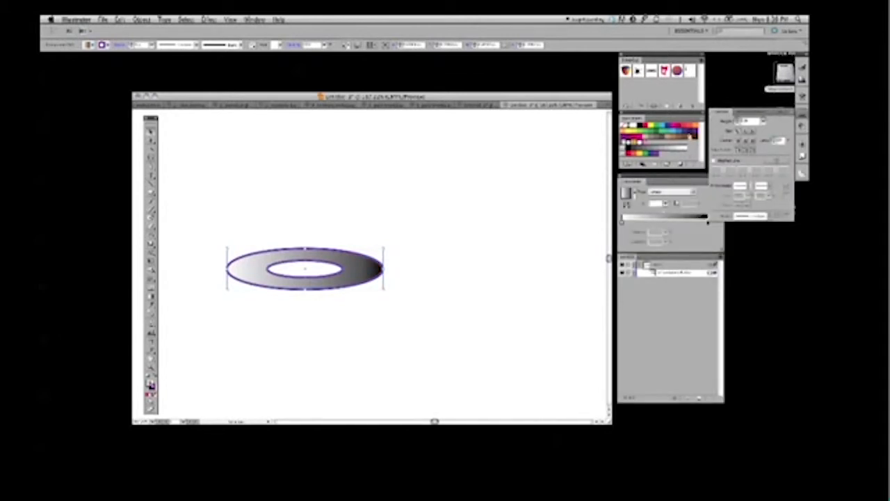
left_click(662, 137)
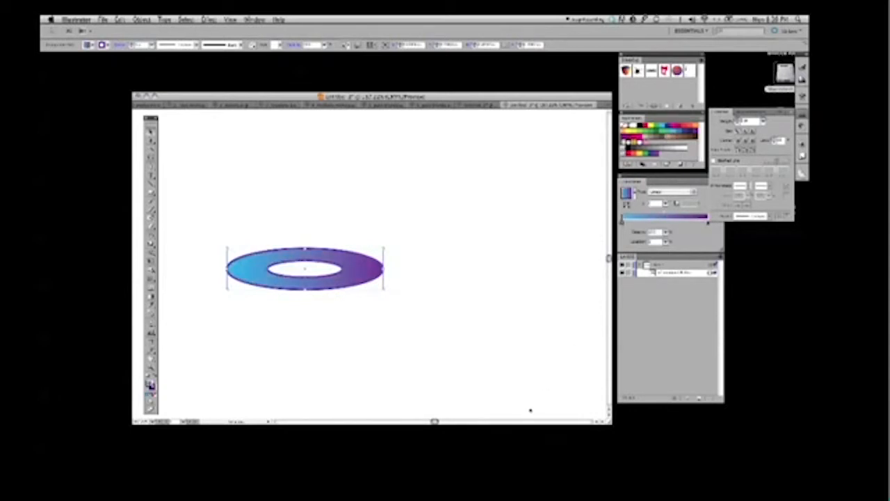
left_click(150, 387)
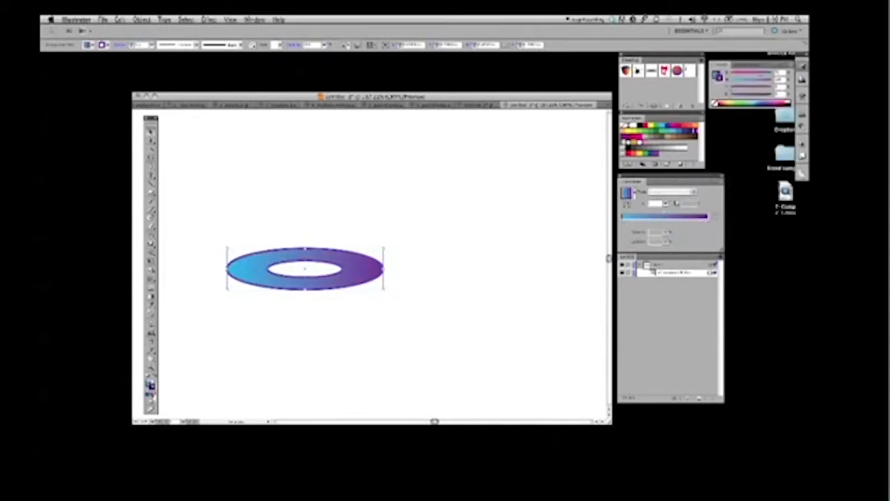
Step: Move the gradient ring lower on the artboard and place a smaller copy centered above it
left_click_drag(363, 284, 362, 360)
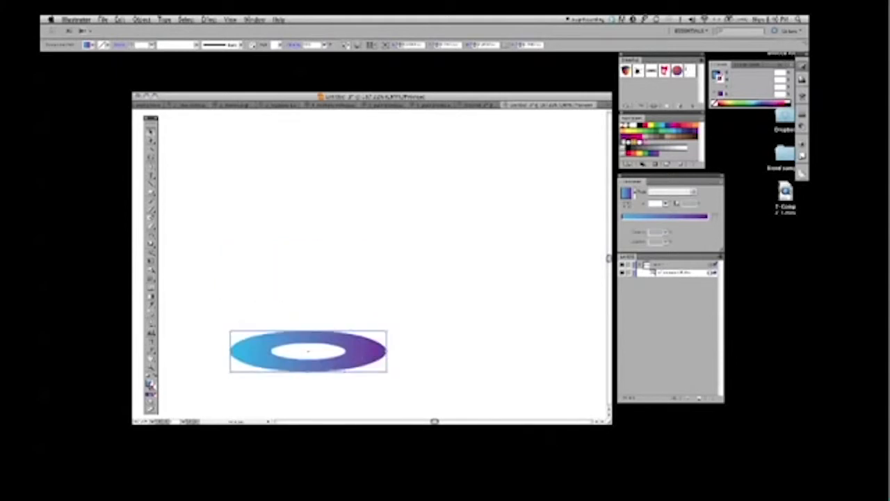
left_click_drag(358, 358, 358, 248)
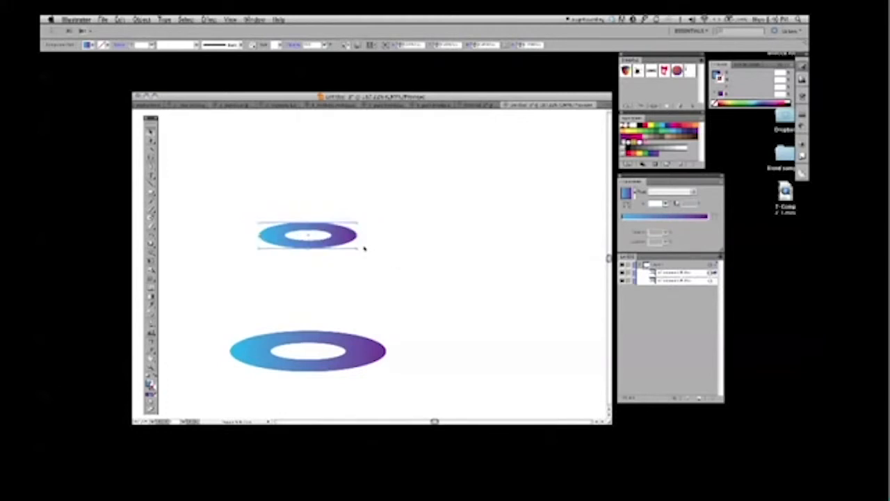
left_click(417, 301)
Step: Select the small and large rings and make a blend between them
left_click_drag(279, 179, 363, 399)
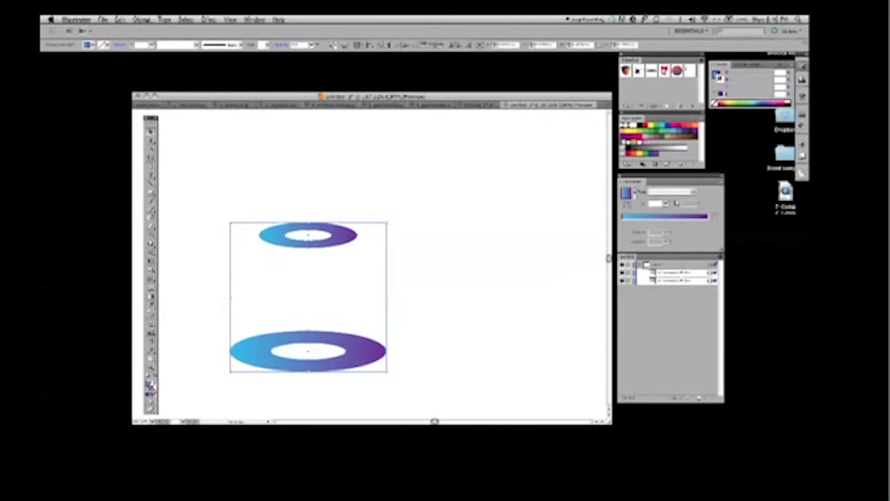
left_click(142, 19)
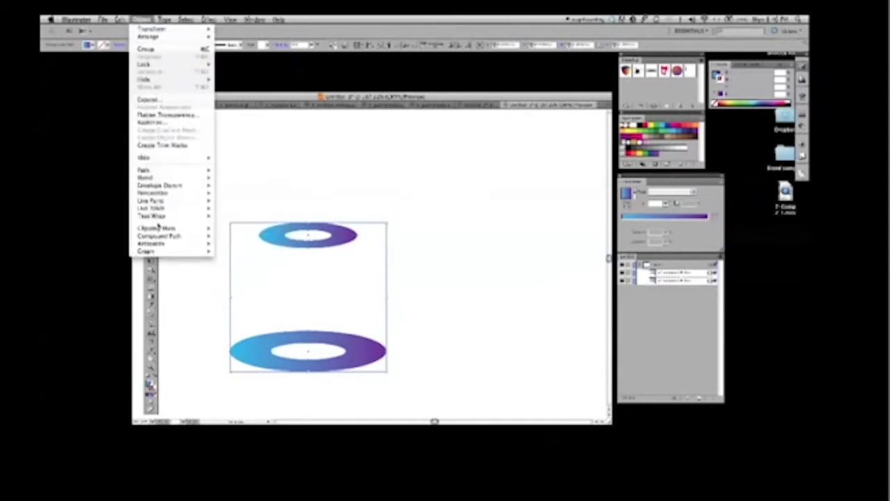
mouse_move(154, 178)
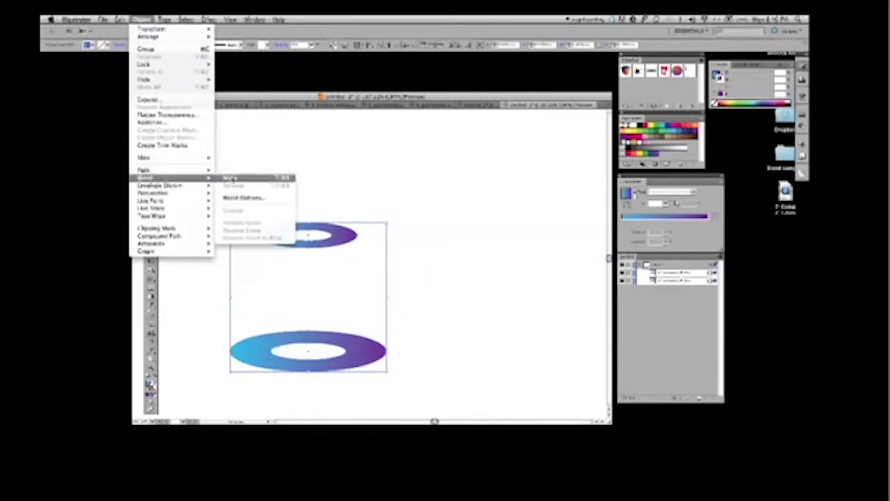
left_click(232, 177)
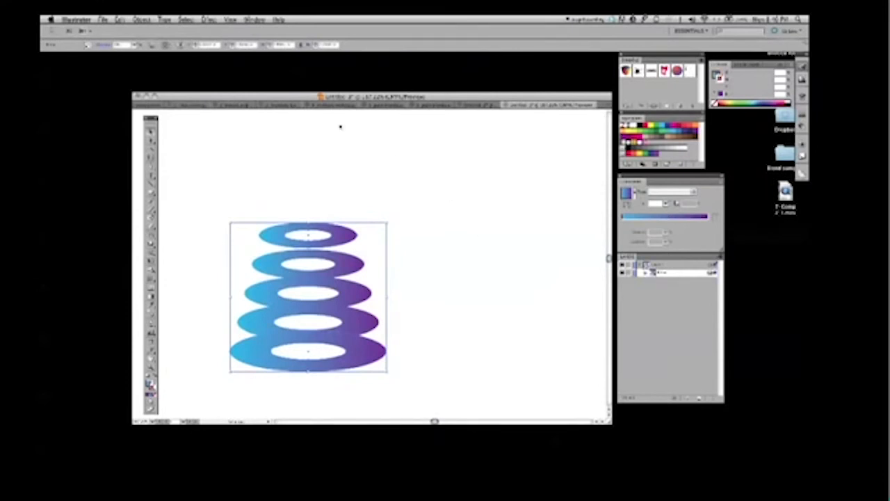
Step: Set the ring blend's spacing to Specified Steps with enough steps to form a smooth, solid cone
left_click(141, 20)
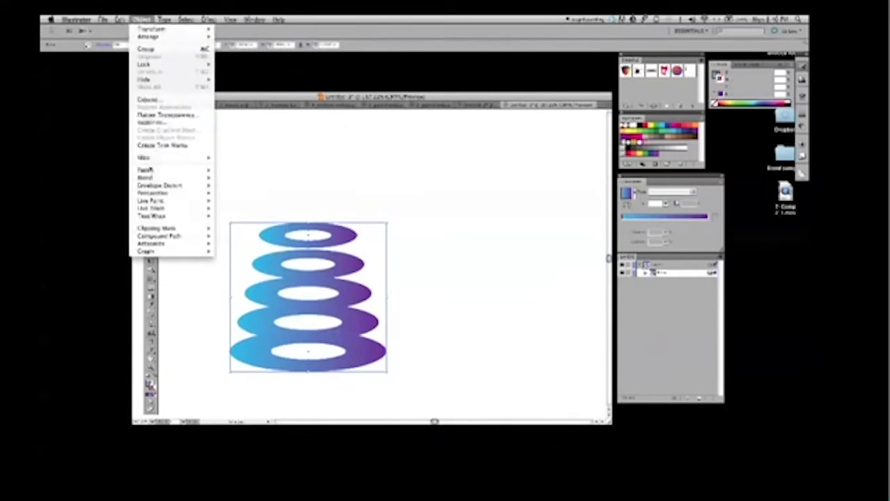
mouse_move(150, 178)
left_click(244, 197)
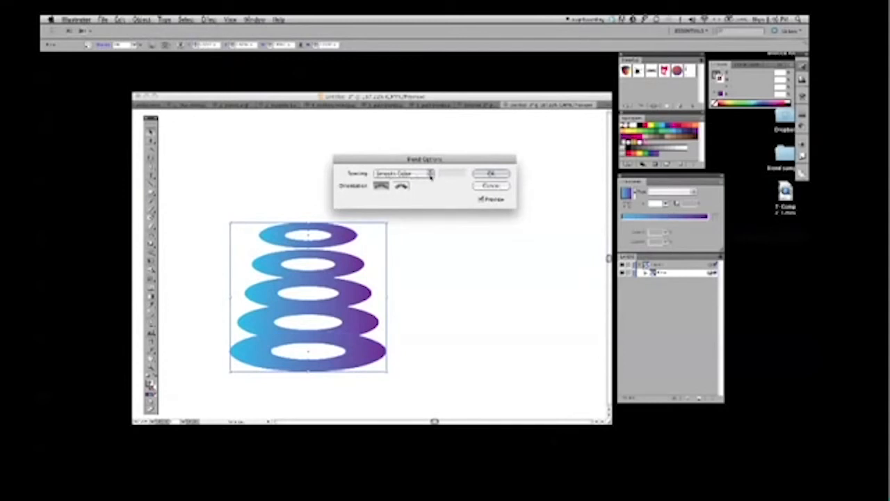
left_click(431, 176)
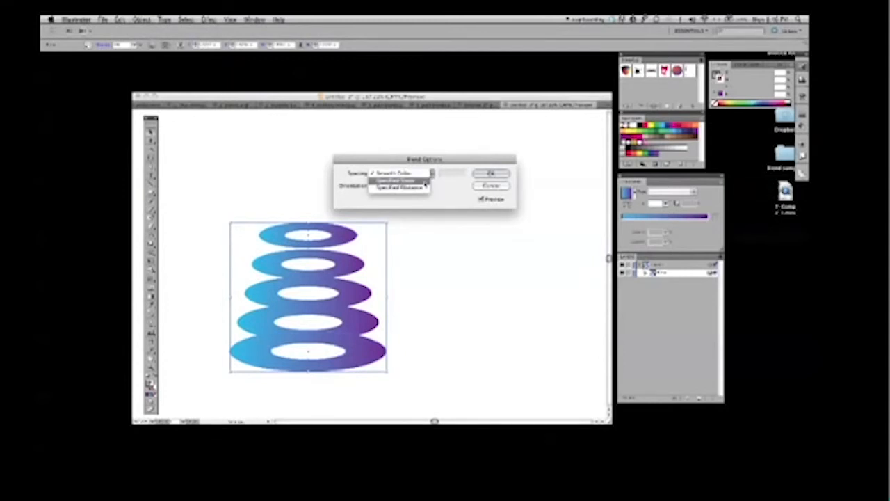
left_click(424, 181)
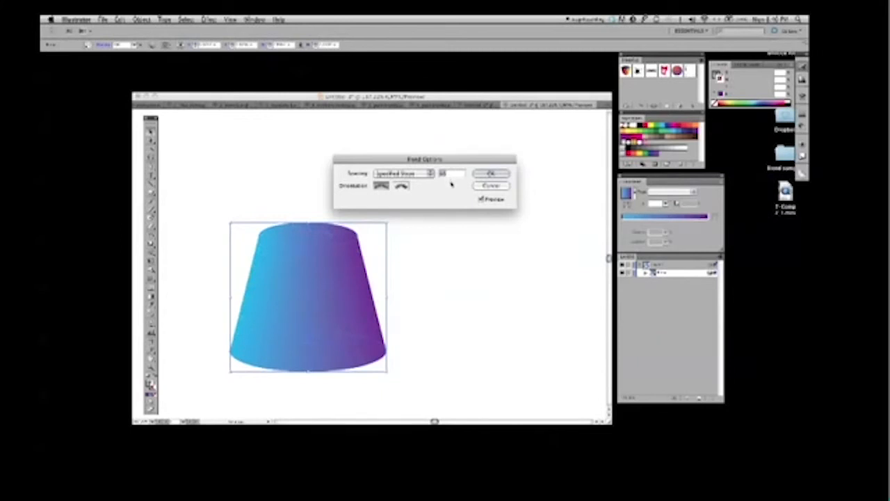
left_click(492, 174)
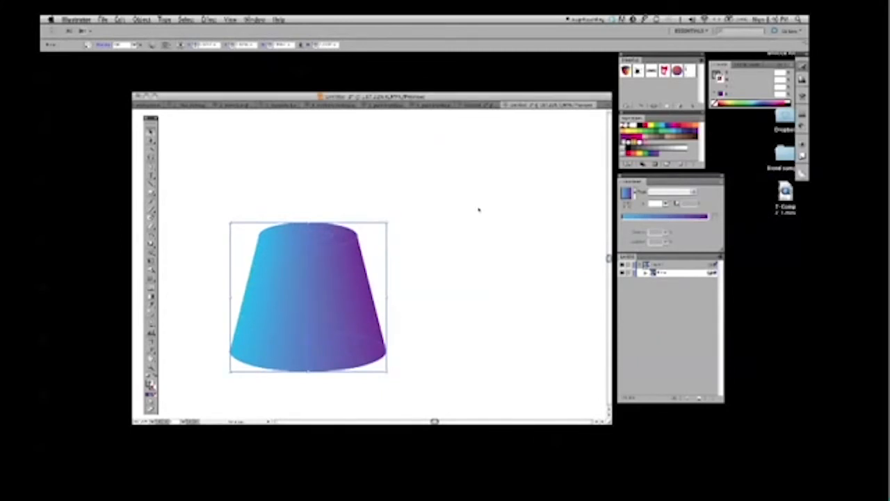
Step: Expand the blend's layer contents, and place the Layers panel, slightly enlarged, beside the cone
left_click(646, 273)
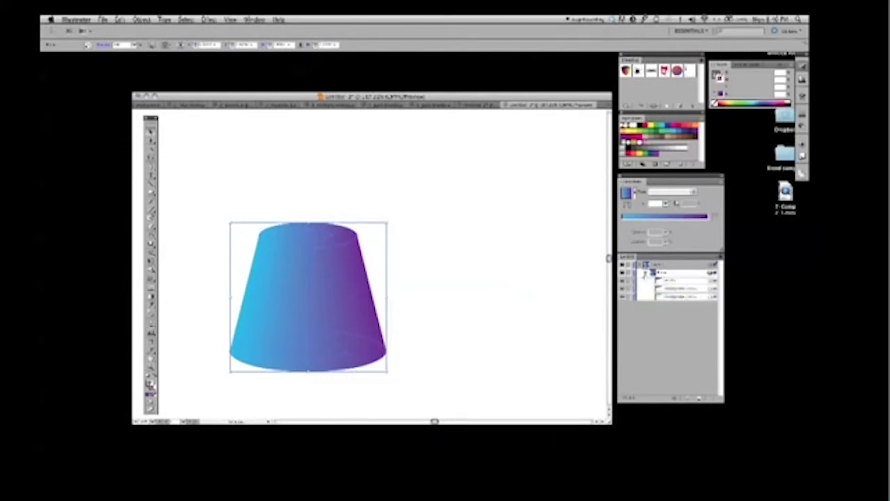
left_click_drag(633, 256, 473, 149)
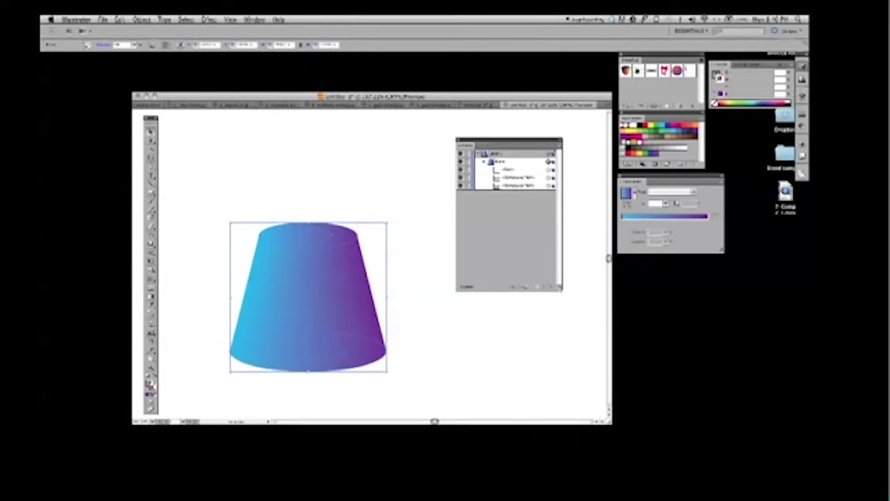
left_click_drag(561, 290, 584, 317)
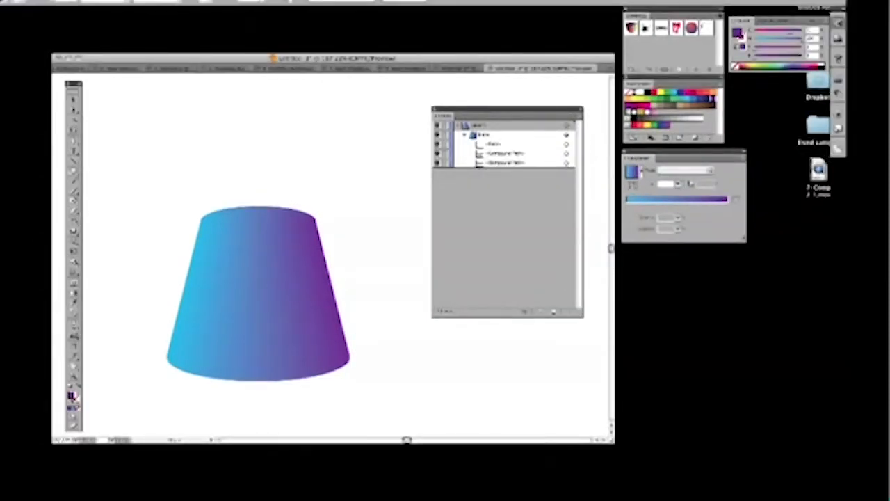
Step: Draw a small, flat purple ellipse, center it just above the cone and narrow it slightly
left_click_drag(248, 150, 279, 155)
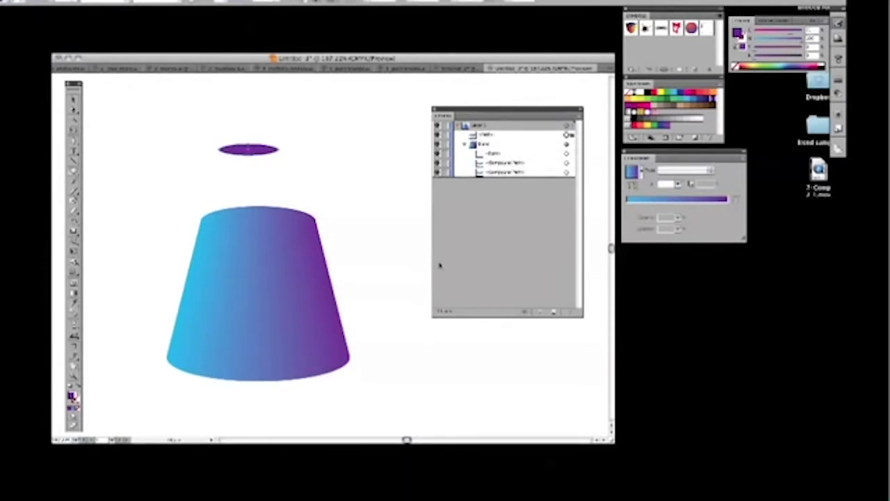
key("v")
left_click_drag(259, 148, 269, 181)
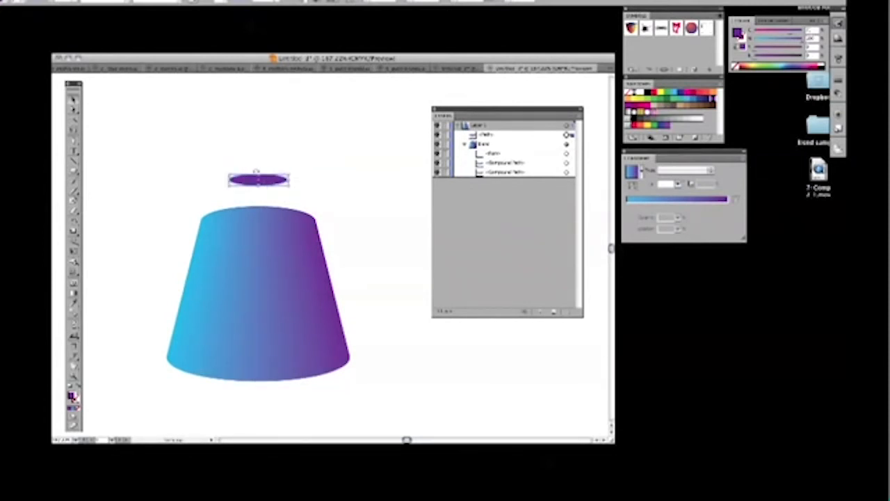
left_click_drag(267, 181, 262, 182)
left_click_drag(287, 184, 283, 182)
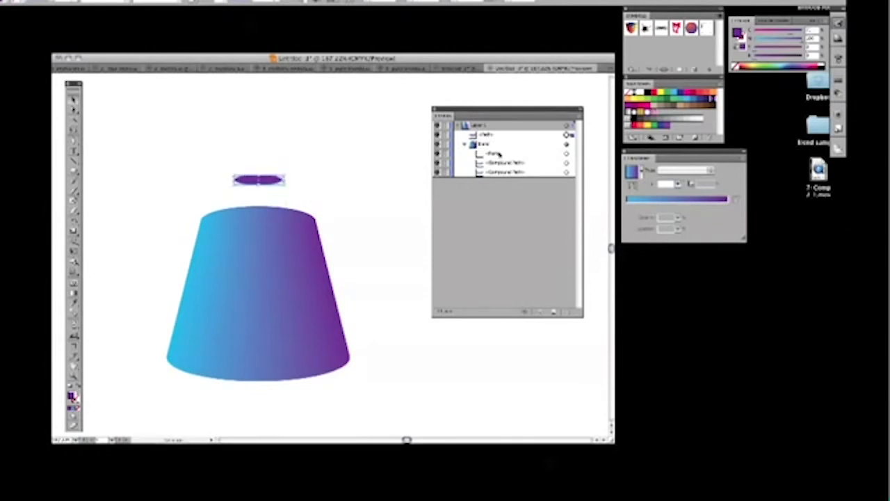
Step: Move the purple ellipse's path into the blend above both compound paths and lower the ellipse into the cone
left_click_drag(487, 135, 499, 169)
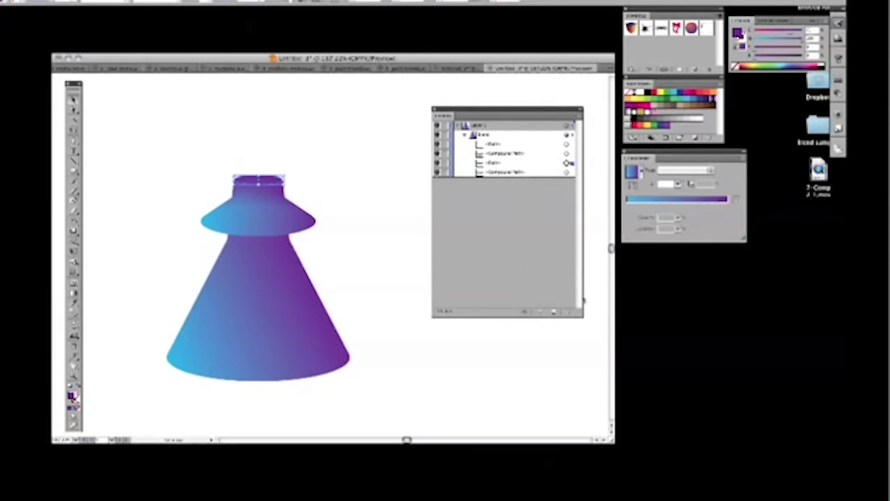
left_click_drag(583, 316, 618, 409)
left_click_drag(492, 163, 490, 149)
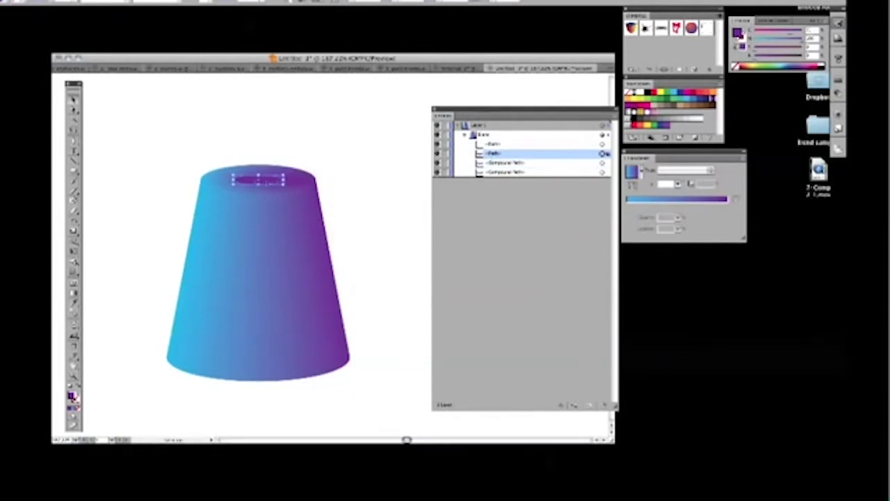
left_click_drag(271, 183, 269, 251)
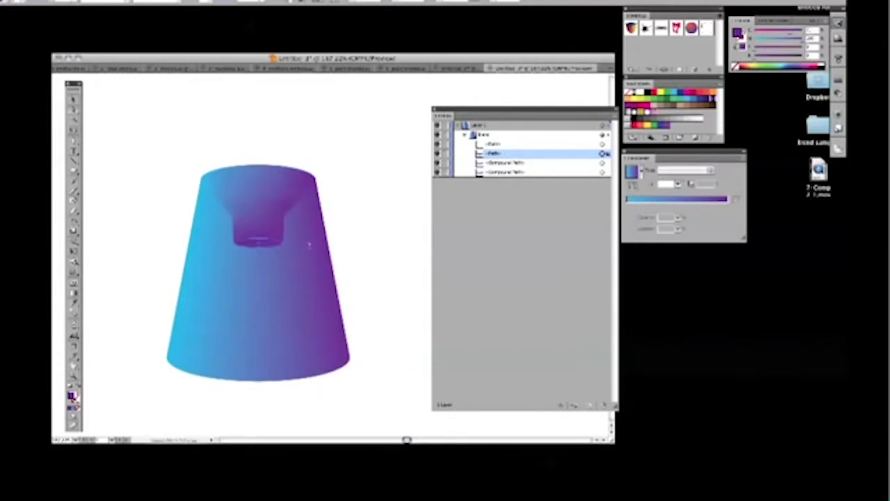
left_click_drag(273, 244, 272, 270)
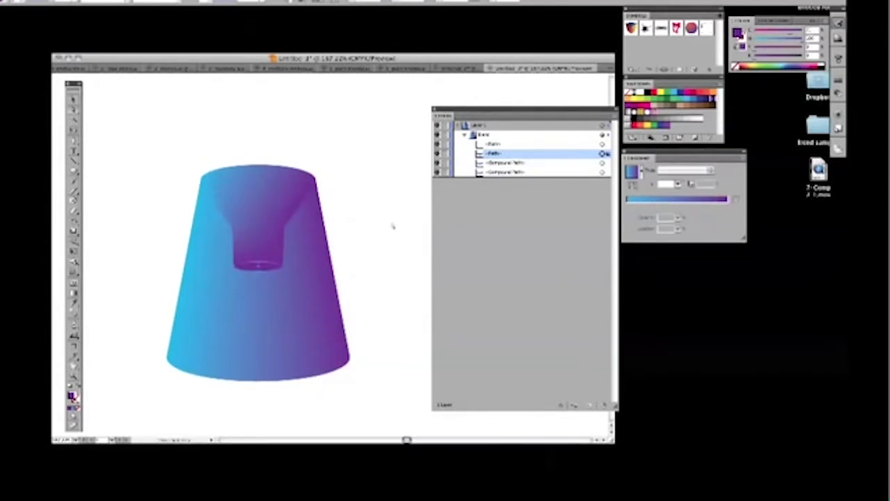
Step: Target the bottom ring inside the blend and lower its opacity so the cone fades toward its base
left_click(601, 172)
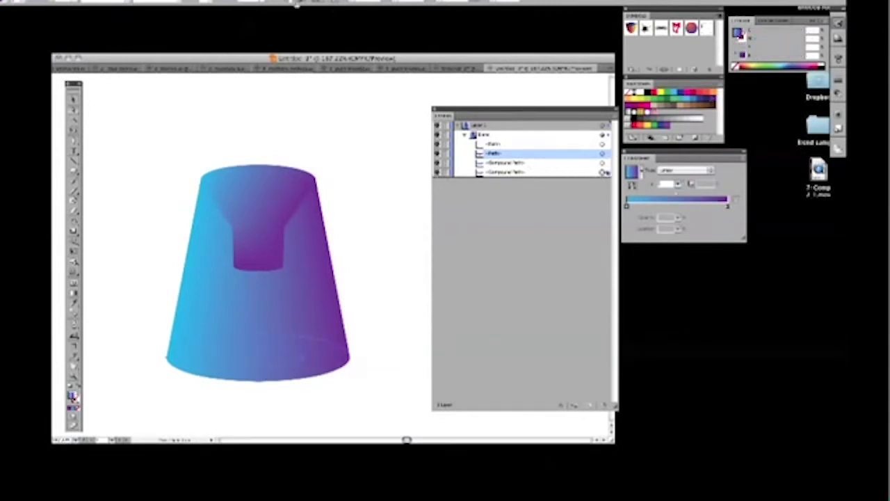
left_click(248, 2)
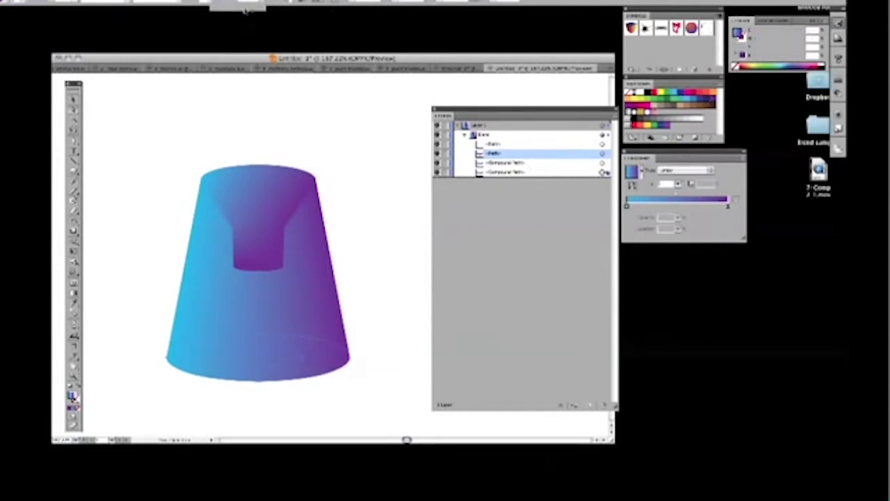
left_click_drag(239, 8, 242, 9)
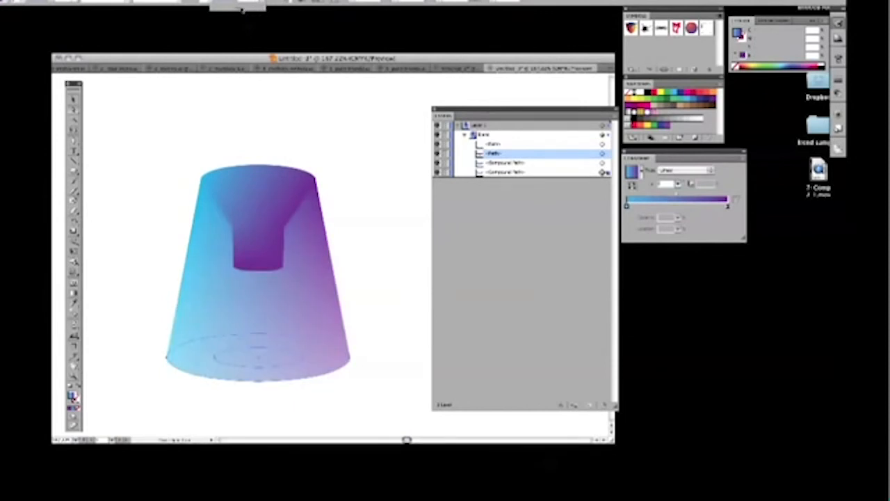
left_click(370, 181)
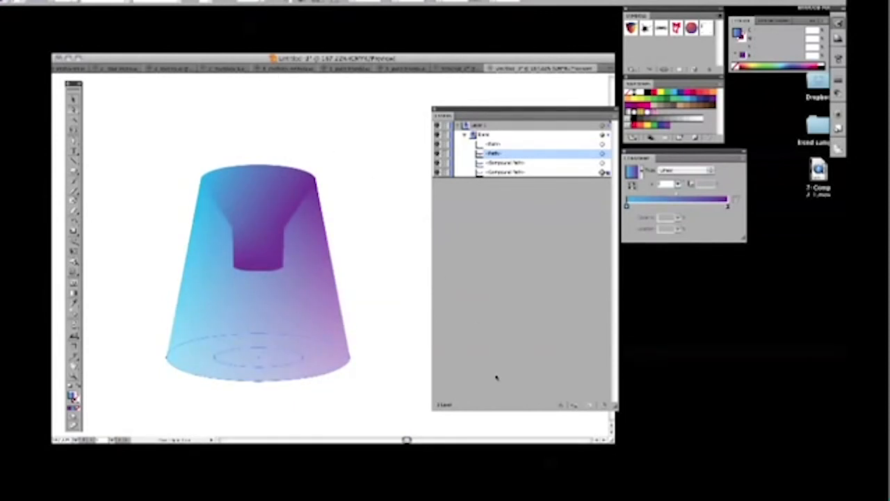
left_click(380, 258)
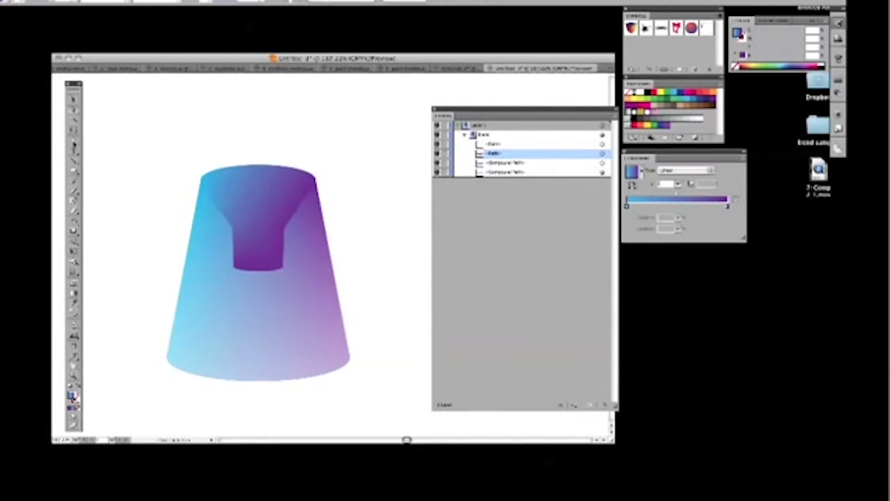
Step: Draw a small closed triangle above the cone with the Pen tool
left_click(256, 111)
left_click(237, 148)
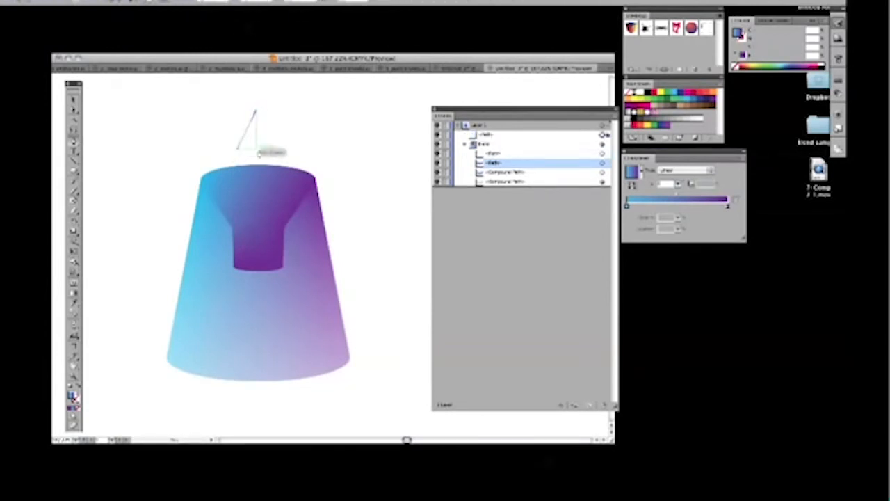
left_click(273, 149)
left_click(256, 112)
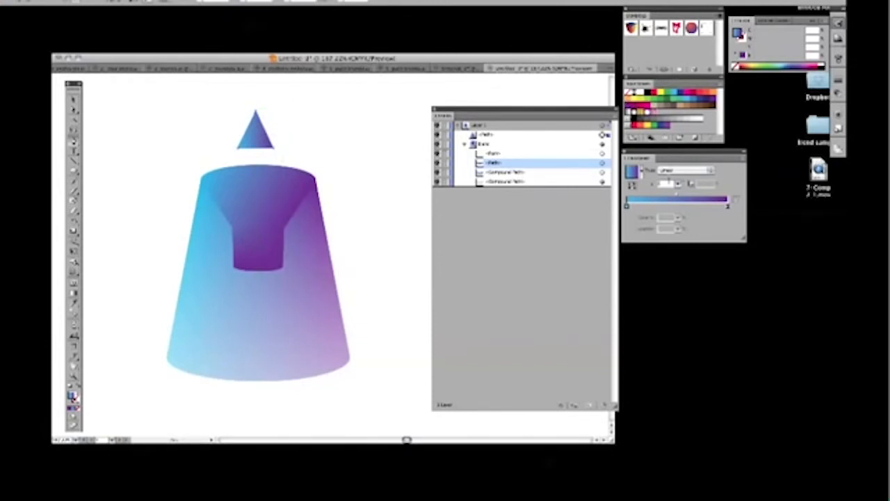
Step: Fill the triangle with a yellow-to-orange-to-red linear gradient and move its path into the blend above the purple ellipse's path
left_click_drag(628, 101, 726, 204)
left_click_drag(633, 98, 627, 206)
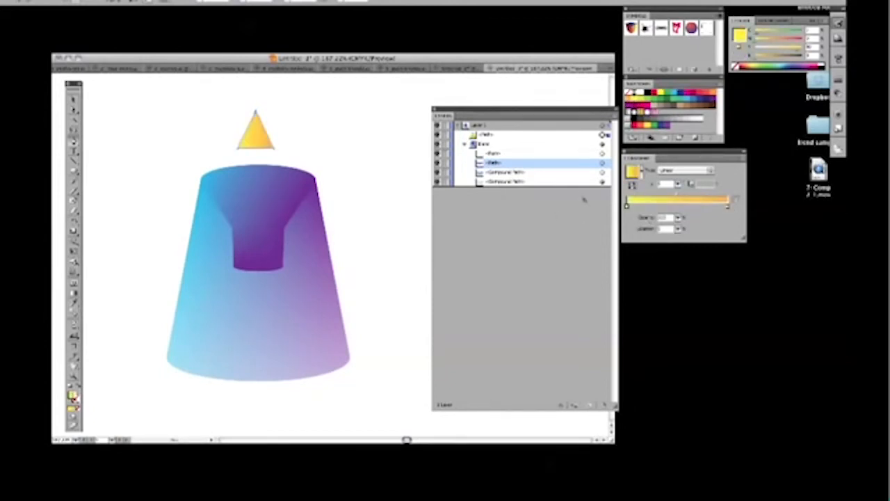
left_click_drag(727, 207, 684, 206)
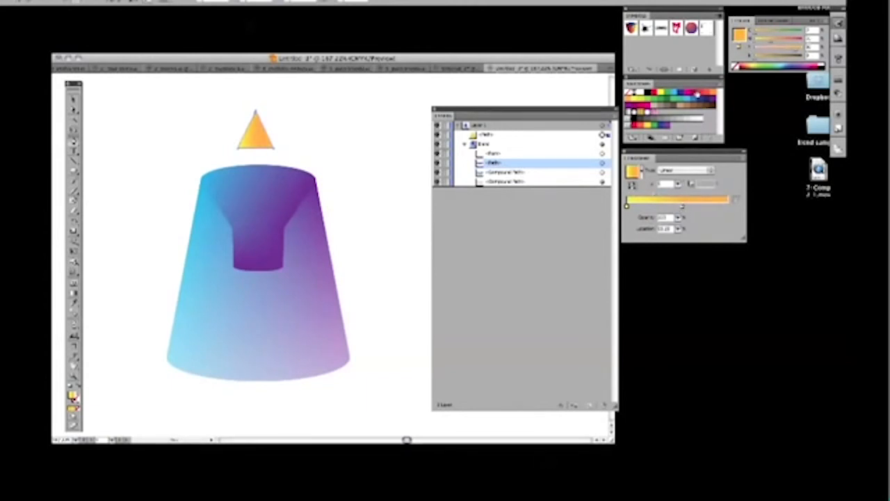
left_click_drag(705, 119, 727, 207)
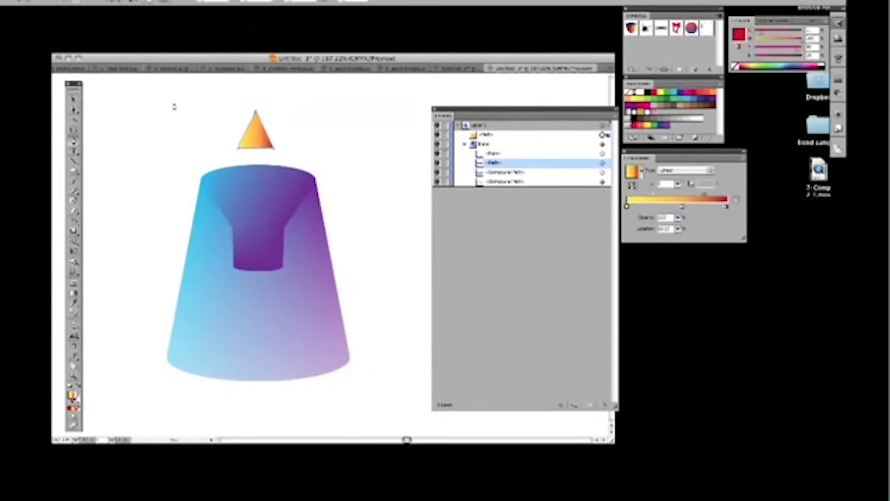
left_click_drag(489, 136, 511, 163)
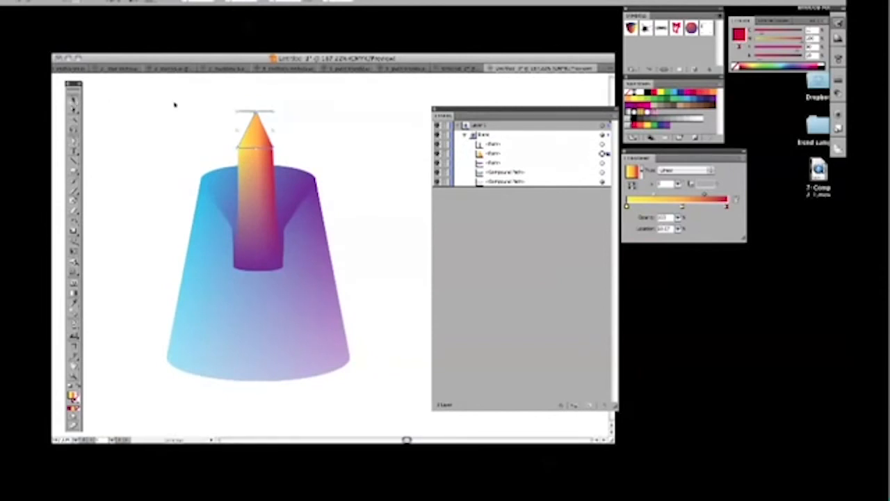
Step: Deselect the triangle, move its path below the purple ellipse's path in the blend, and bring it back above the ellipse's path
left_click(312, 120)
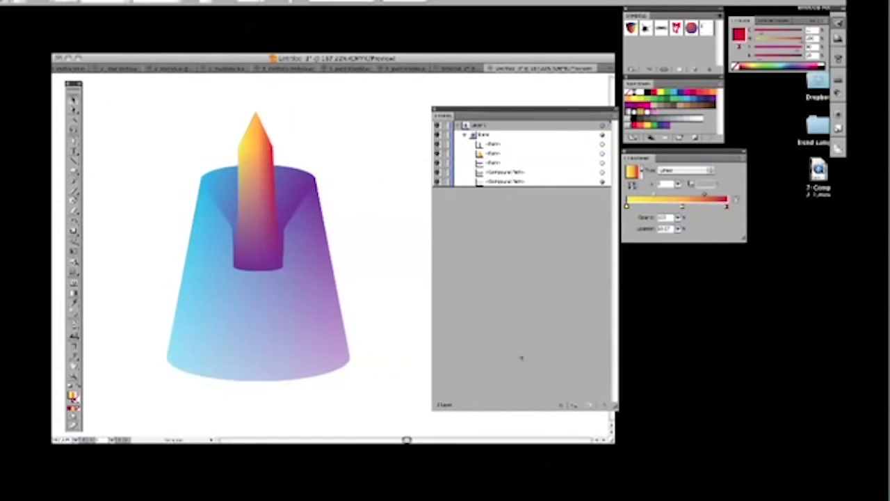
left_click_drag(507, 155, 508, 171)
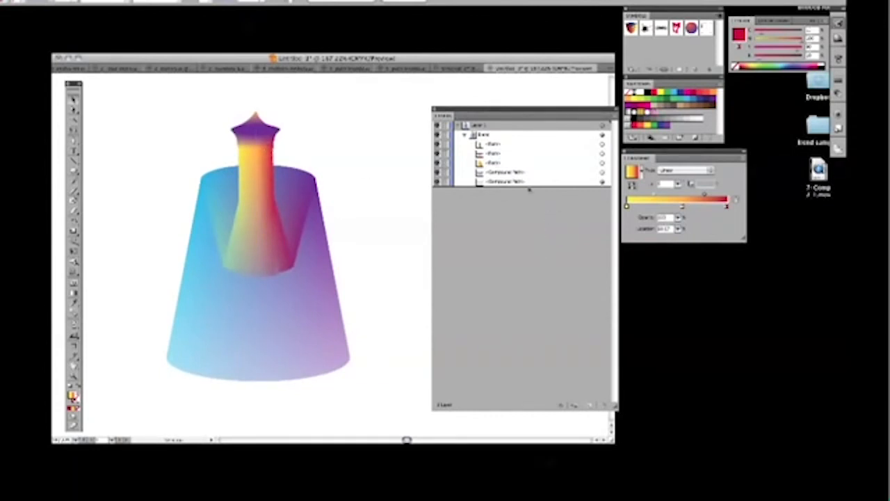
left_click_drag(498, 163, 492, 149)
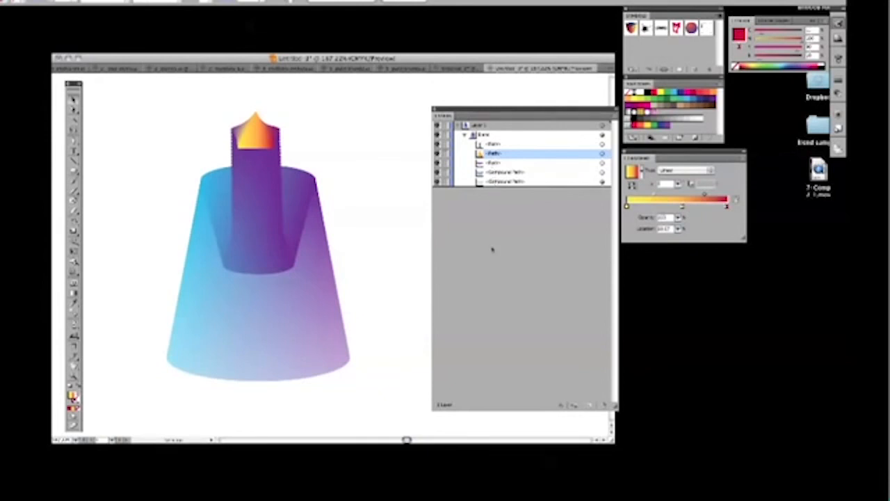
Step: Reorder the compound paths inside the blend, keeping the triangle's path above the purple ellipse's path and both above the compound paths
left_click_drag(503, 170, 502, 148)
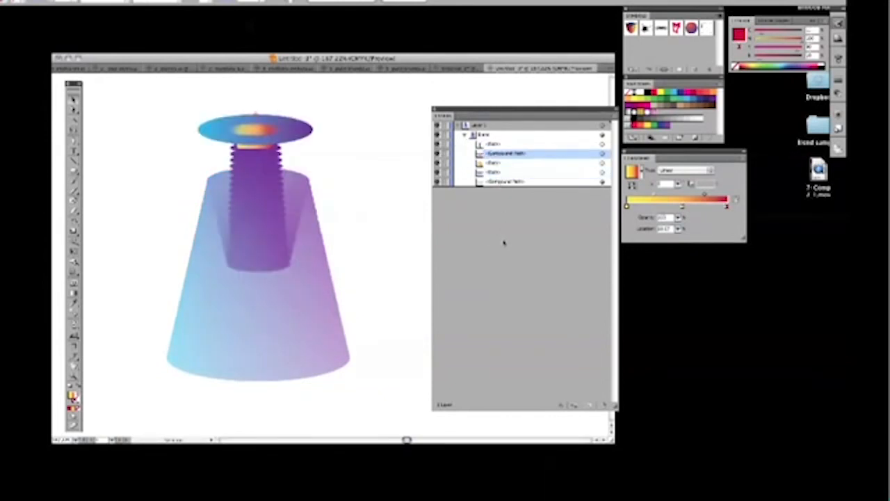
left_click_drag(495, 178, 520, 178)
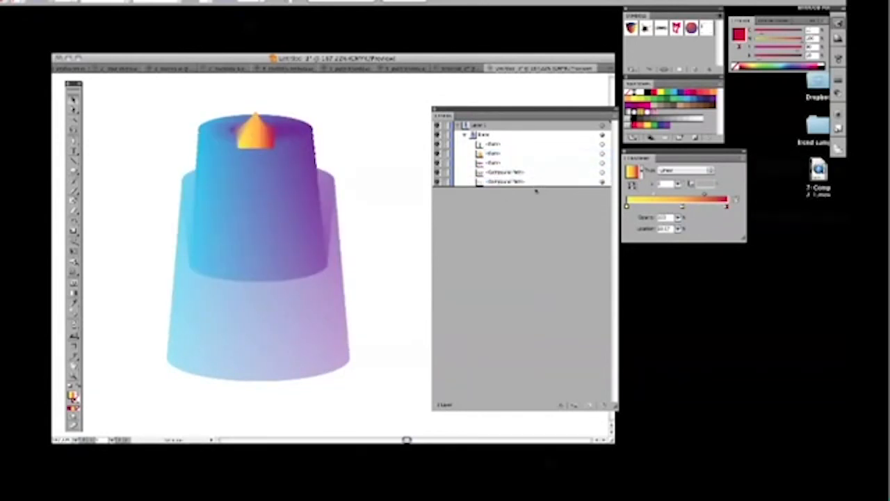
left_click_drag(495, 157, 496, 159)
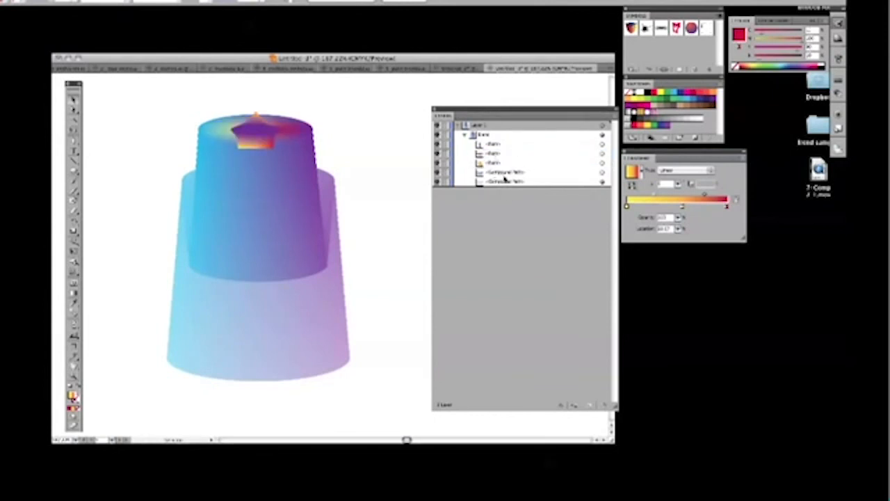
left_click_drag(499, 158, 499, 170)
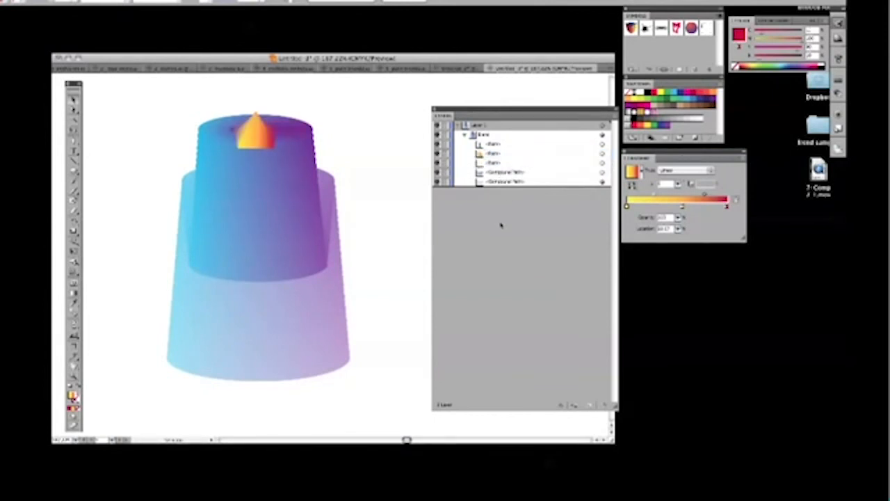